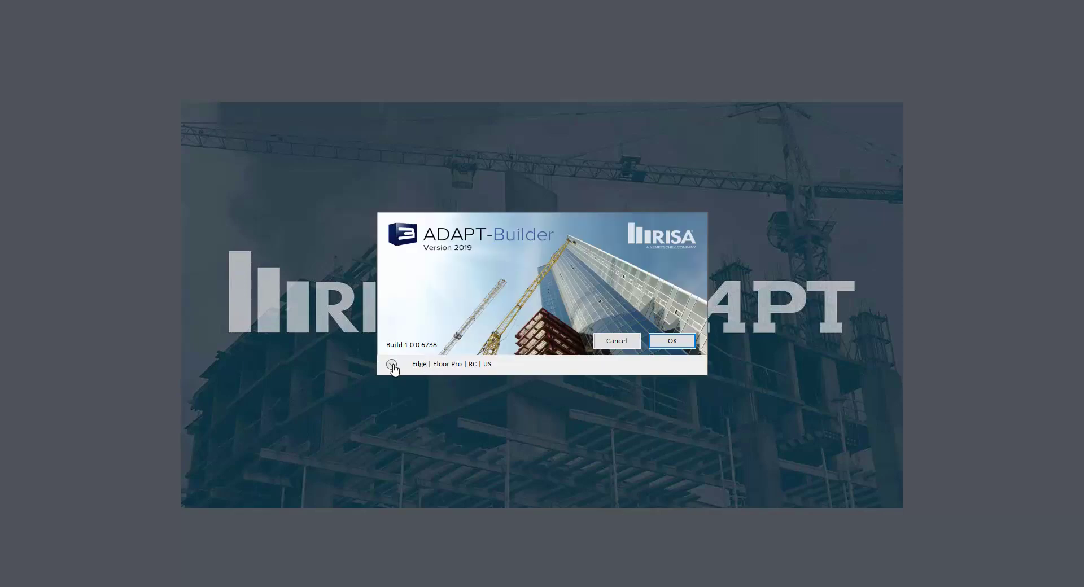
Step: Start a new Edge/Floor Pro RC model with PT/RC Strip Mode on and US units
{"action": "left_click", "coordinate": [392, 365]}
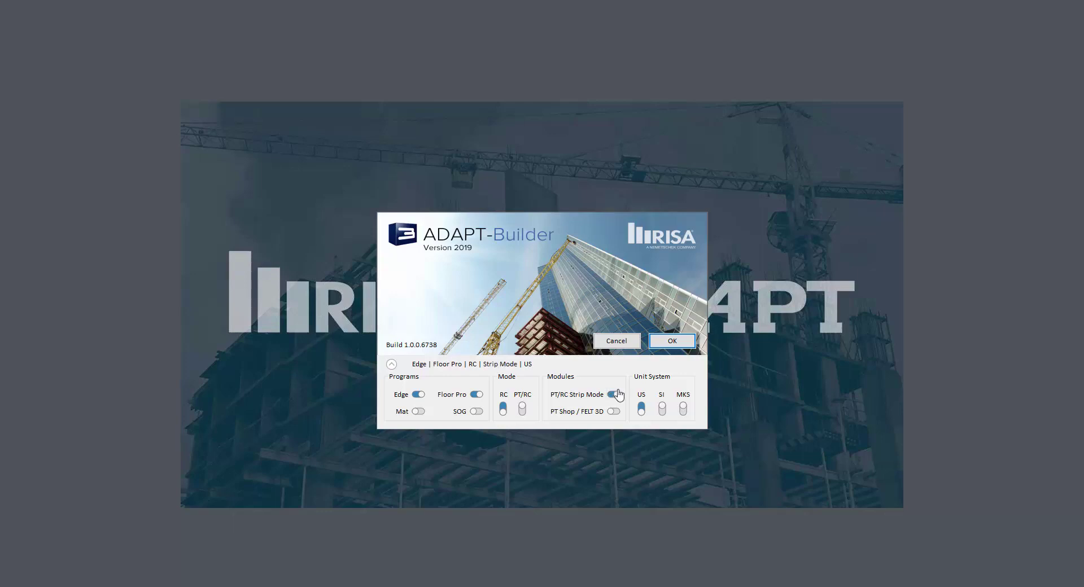
{"action": "left_click", "coordinate": [668, 342]}
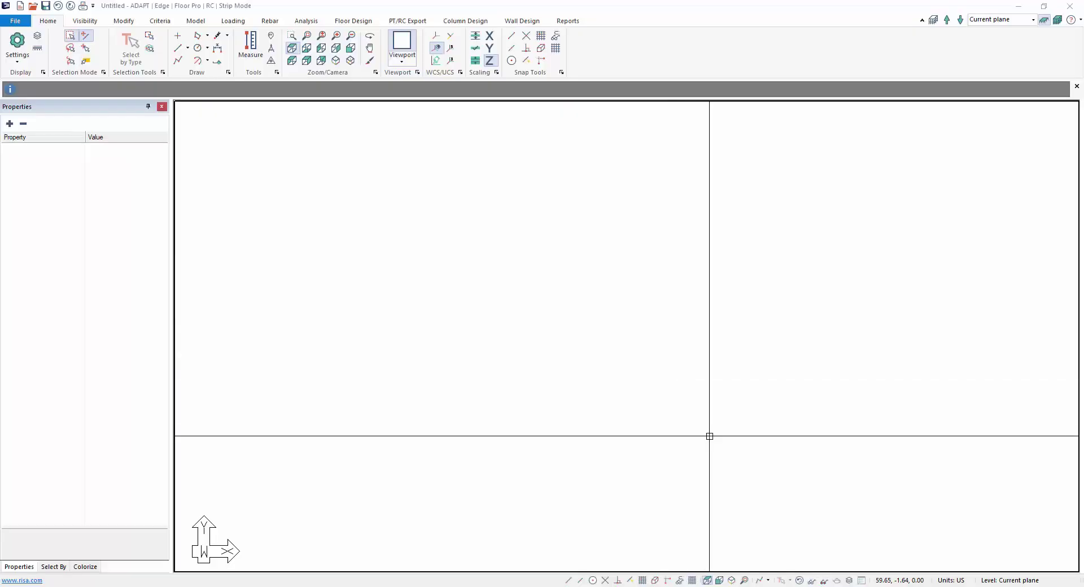
Step: Turn on the drawing grid with 10 ft X and Y spacing
{"action": "left_click", "coordinate": [642, 581]}
{"action": "left_click", "coordinate": [692, 580]}
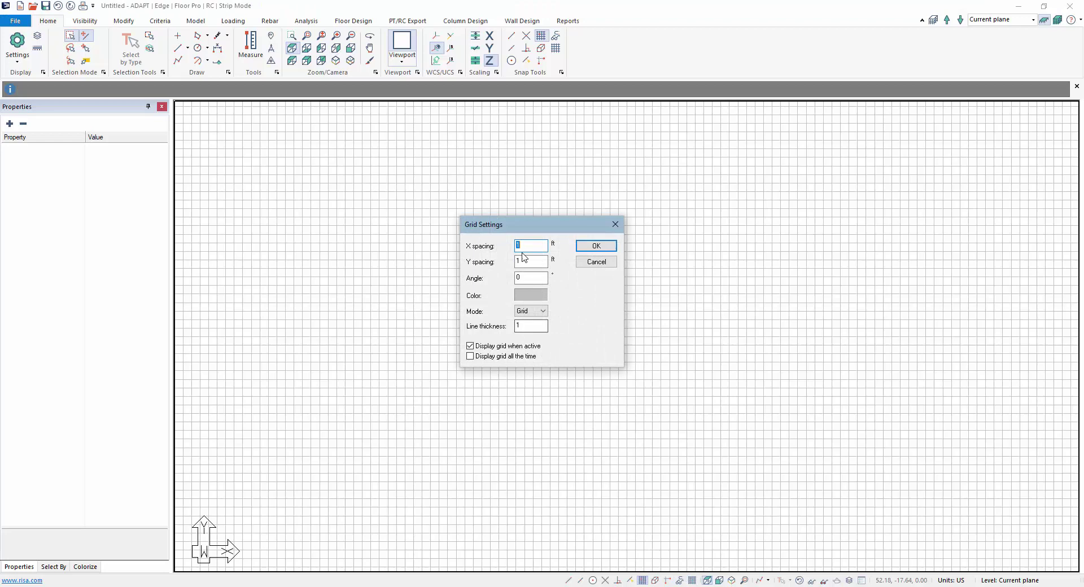
{"action": "type", "text": "10"}
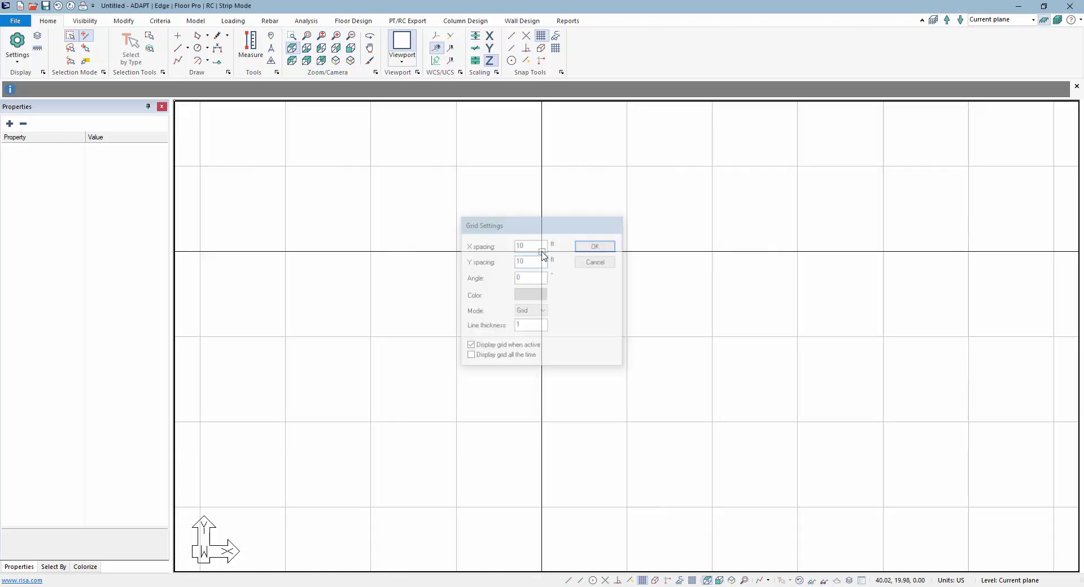
{"action": "key", "text": "Return"}
Step: Start the column tool and set column dimensions A and B to 24 in
{"action": "left_click", "coordinate": [196, 21]}
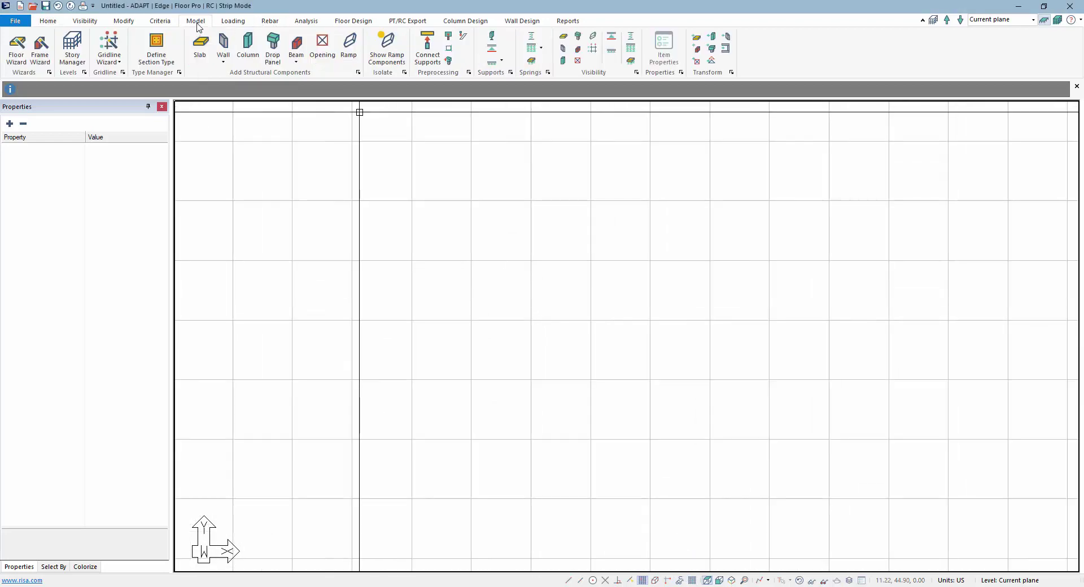
{"action": "left_click", "coordinate": [248, 42]}
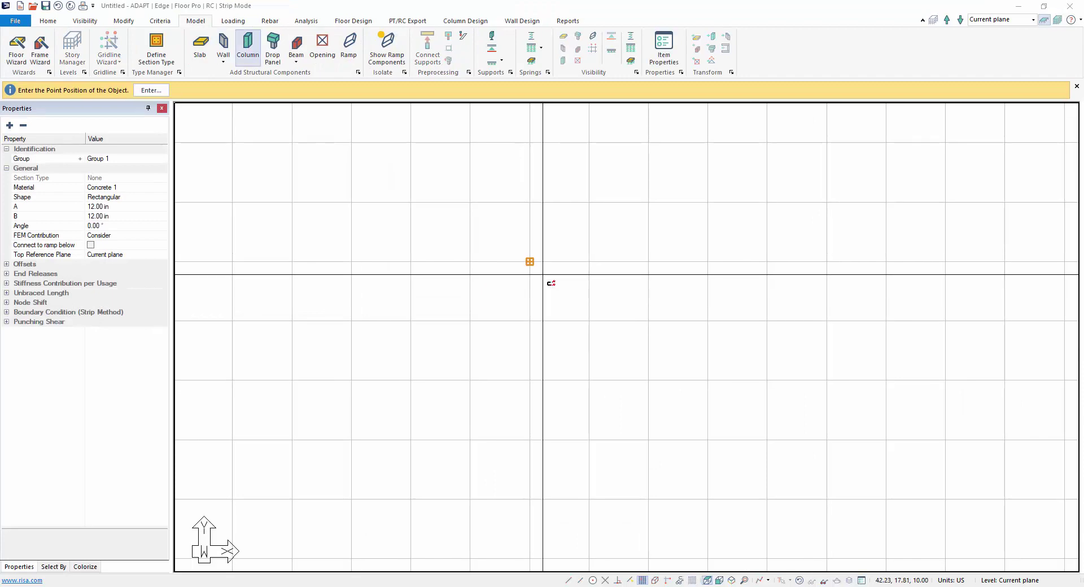
{"action": "left_click", "coordinate": [662, 53]}
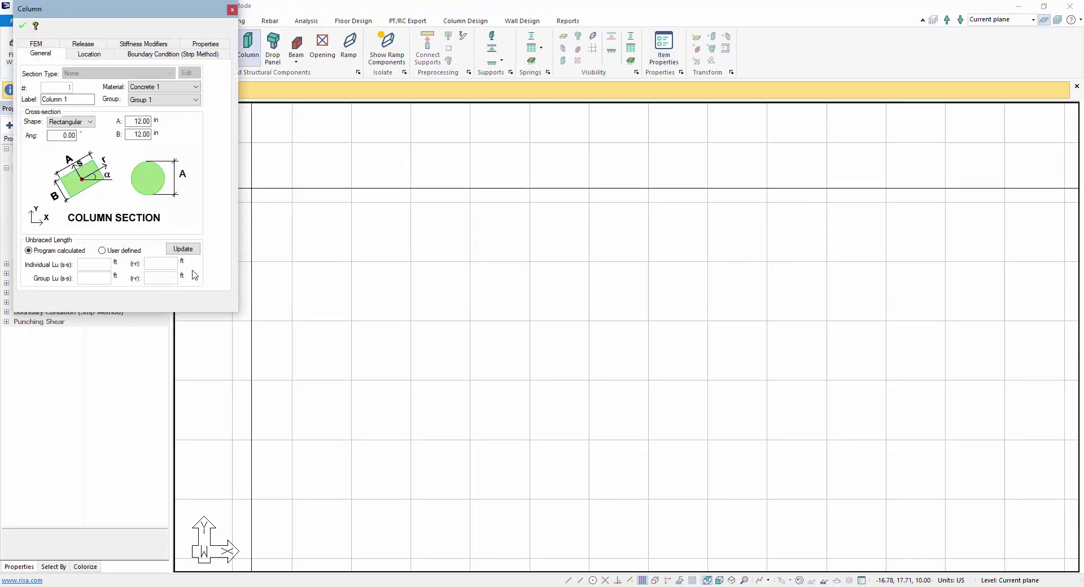
{"action": "left_click", "coordinate": [231, 10]}
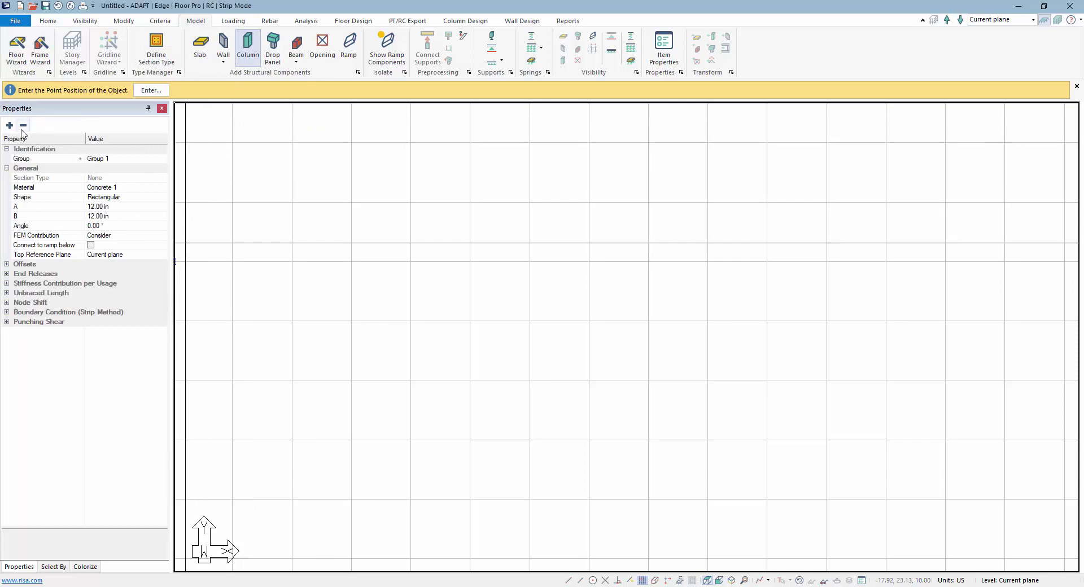
{"action": "left_click", "coordinate": [93, 208]}
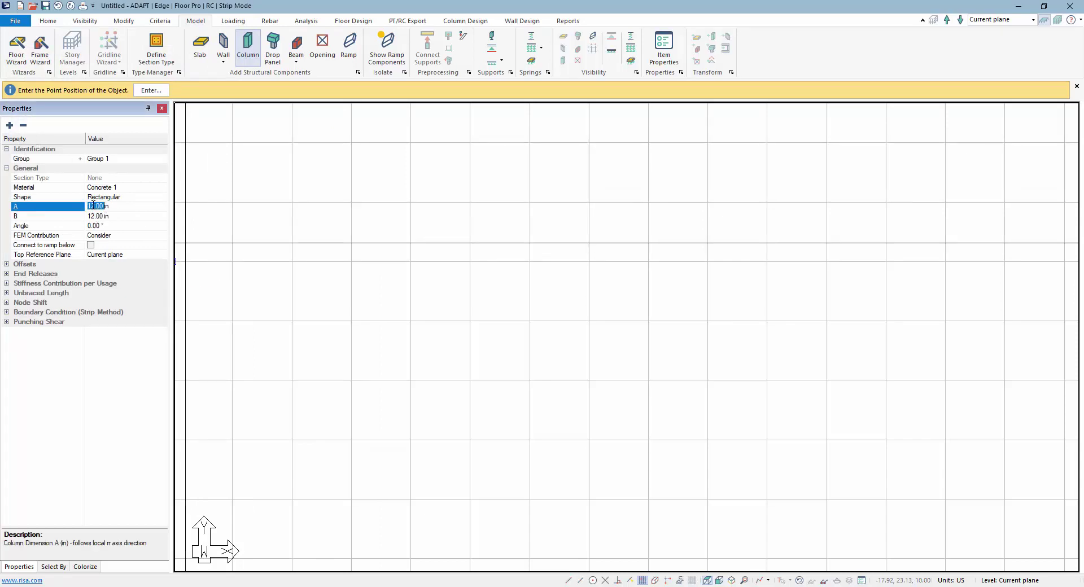
{"action": "left_click", "coordinate": [92, 216]}
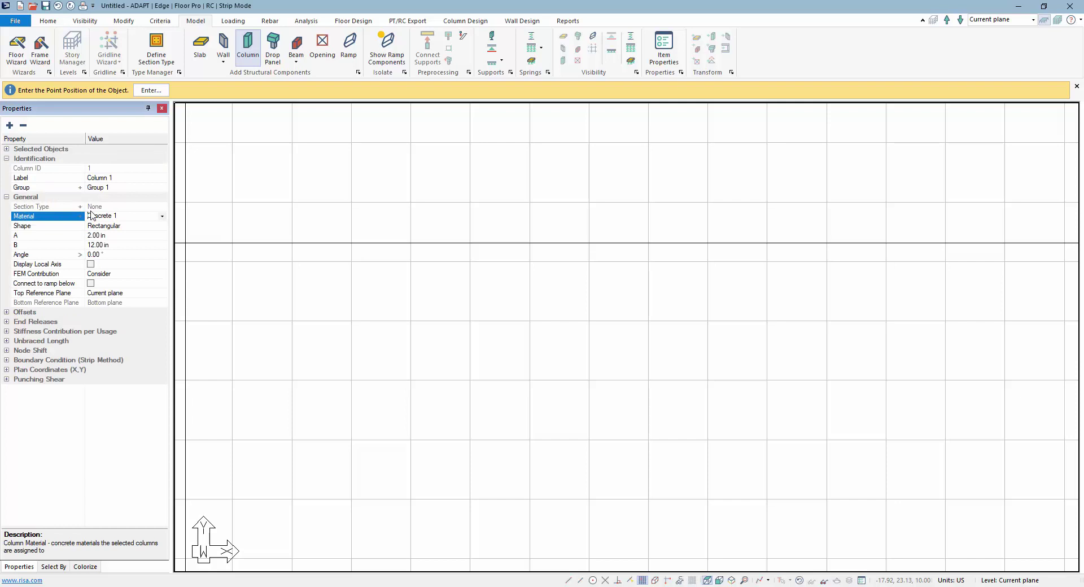
{"action": "left_click", "coordinate": [92, 236]}
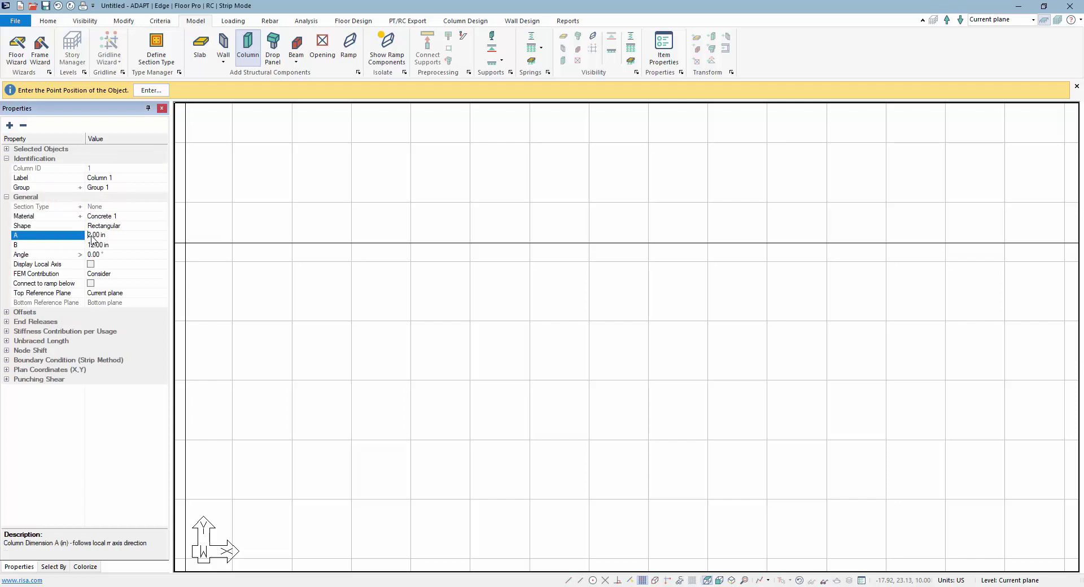
{"action": "left_click", "coordinate": [93, 246]}
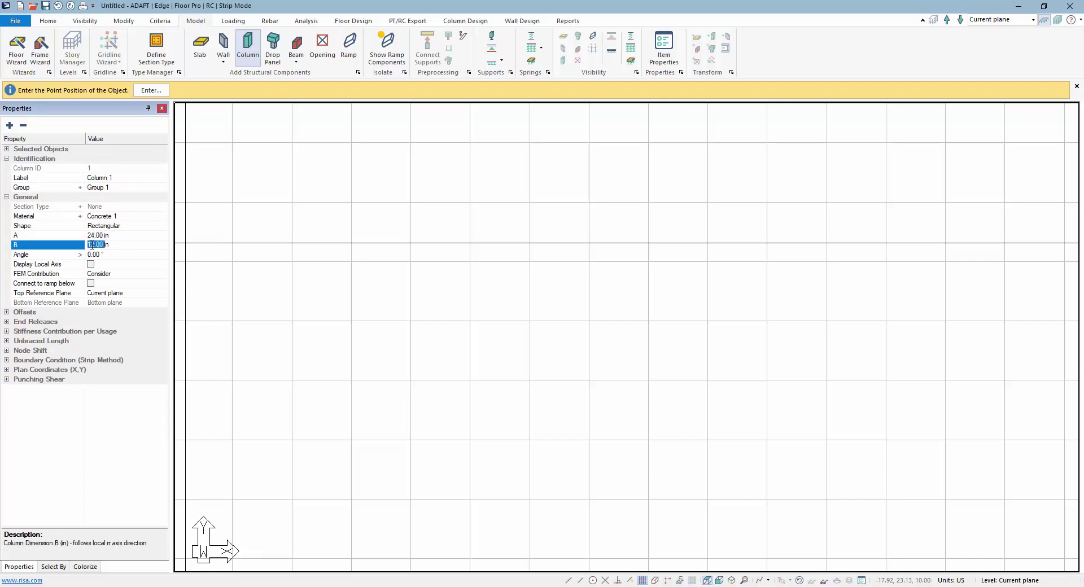
{"action": "left_click", "coordinate": [101, 235]}
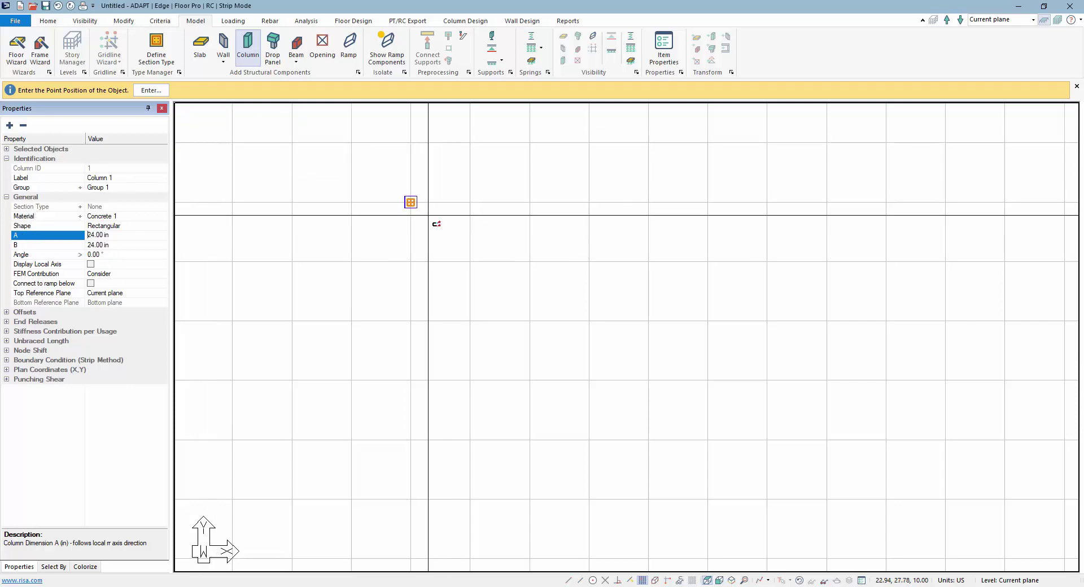
Step: Place eight 24 in columns on grid points in two rows of four
{"action": "scroll", "coordinate": [469, 237], "scroll_direction": "down", "scroll_amount": 3}
{"action": "left_click", "coordinate": [471, 201]}
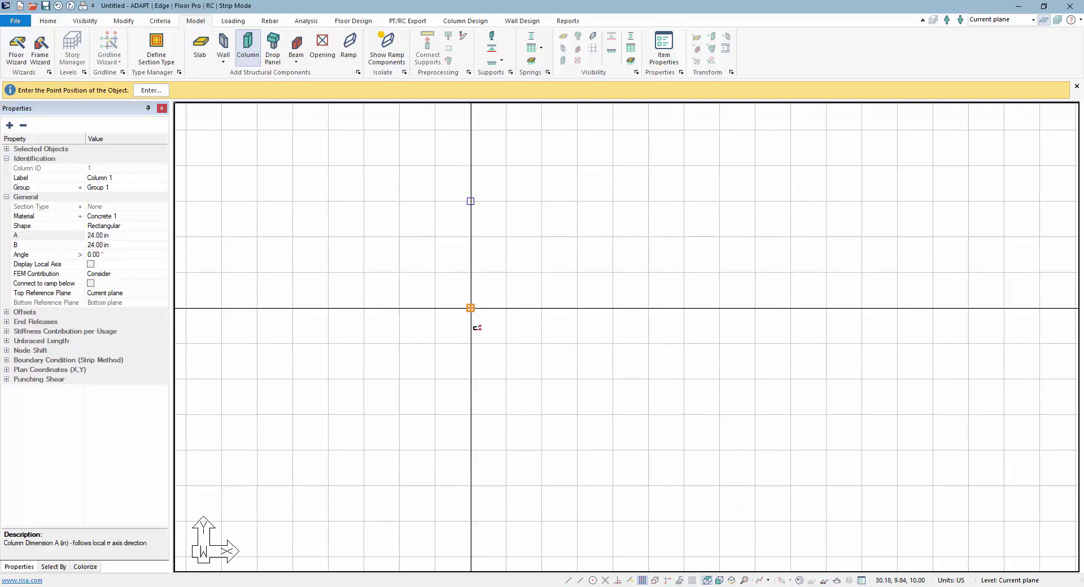
{"action": "scroll", "coordinate": [470, 308], "scroll_direction": "down", "scroll_amount": 1}
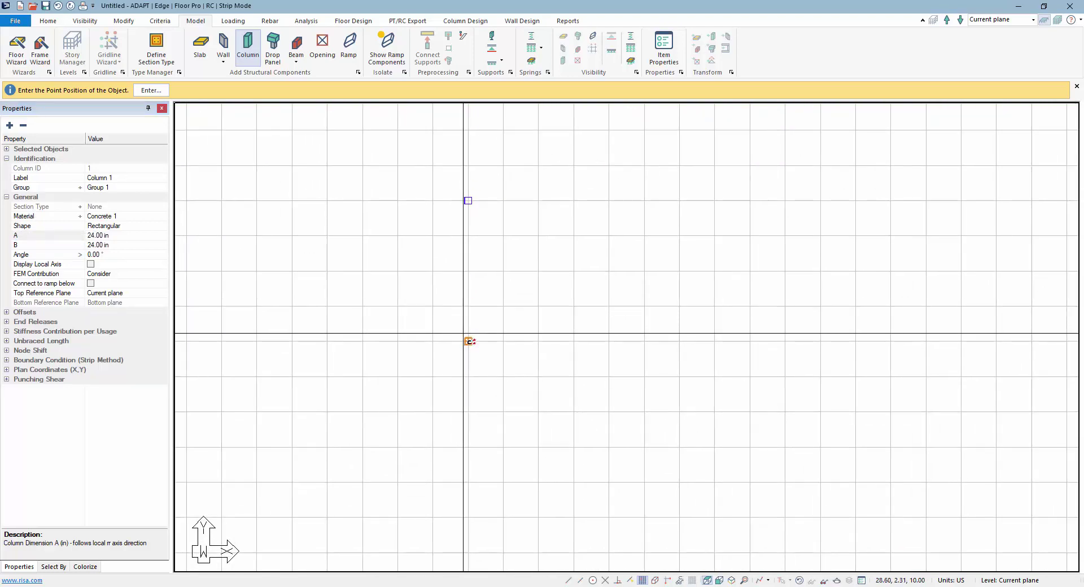
{"action": "left_click", "coordinate": [468, 342]}
{"action": "scroll", "coordinate": [471, 342], "scroll_direction": "down", "scroll_amount": 1}
{"action": "left_click", "coordinate": [553, 225]}
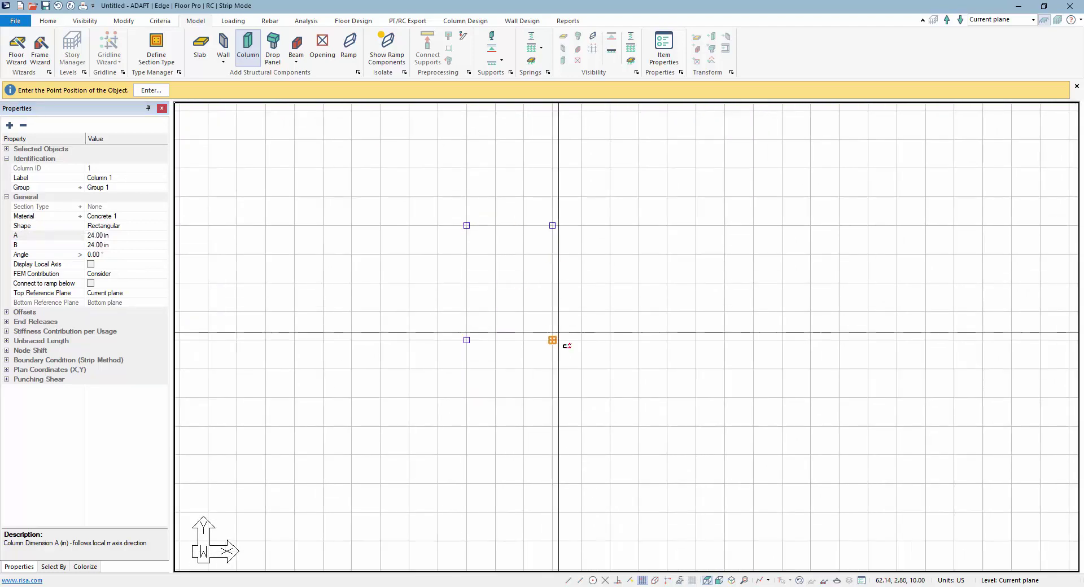
{"action": "left_click", "coordinate": [554, 339]}
{"action": "left_click", "coordinate": [638, 227]}
{"action": "left_click", "coordinate": [639, 339]}
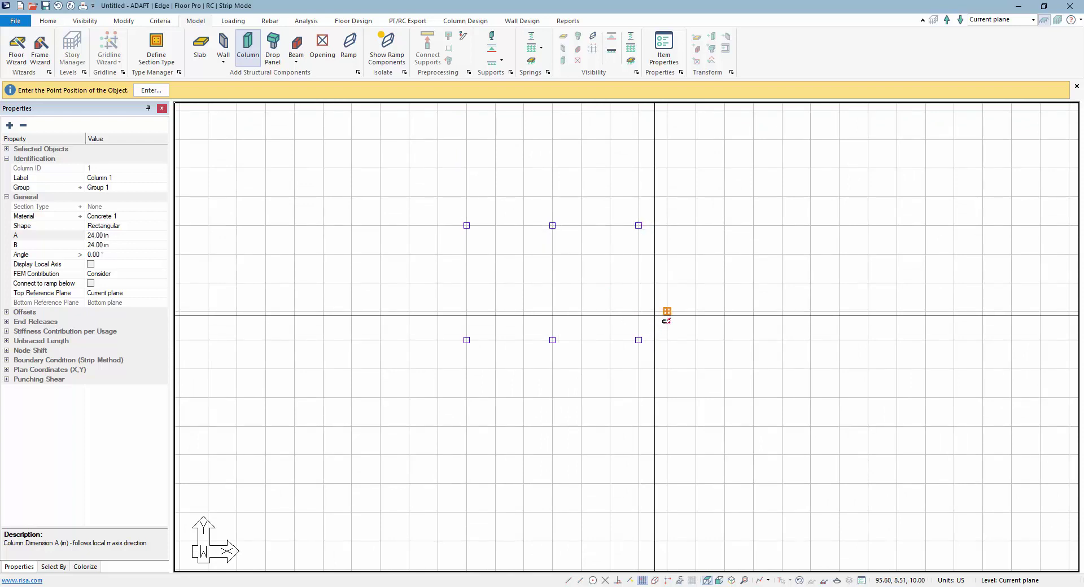
{"action": "left_click", "coordinate": [724, 225]}
{"action": "left_click", "coordinate": [724, 340]}
{"action": "key", "text": "Escape"}
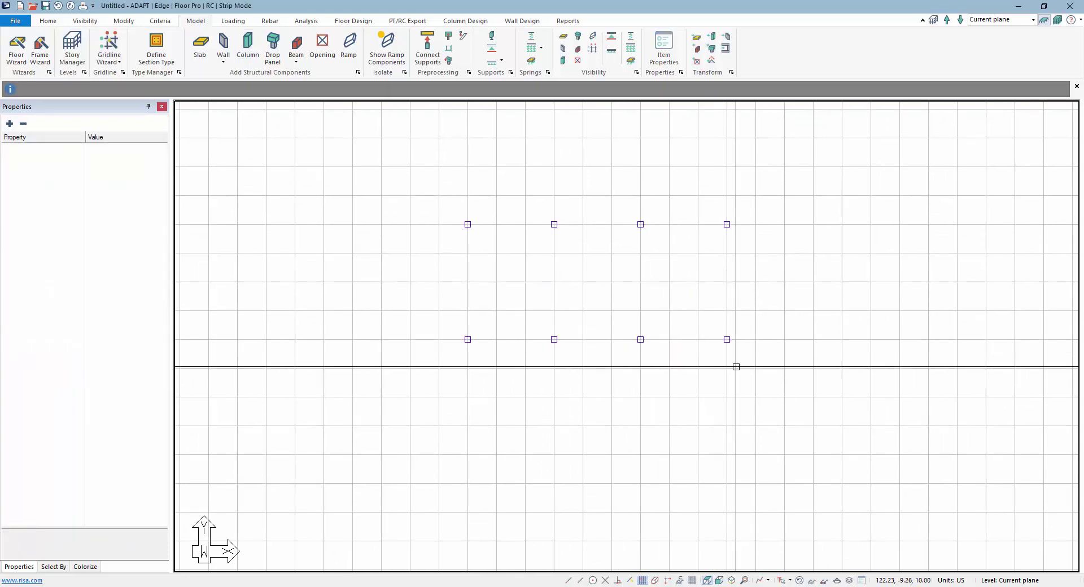
Step: Copy the lower row of four columns and paste it as a third row below
{"action": "left_click_drag", "start_coordinate": [775, 371], "coordinate": [429, 317]}
{"action": "key", "text": "ctrl+c"}
{"action": "key", "text": "ctrl+v"}
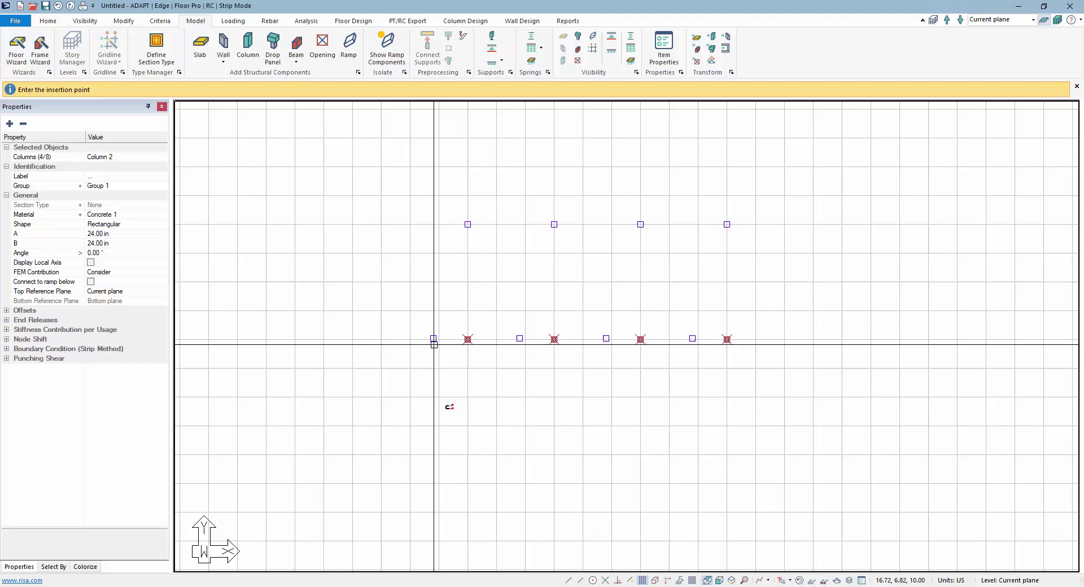
{"action": "left_click", "coordinate": [456, 456]}
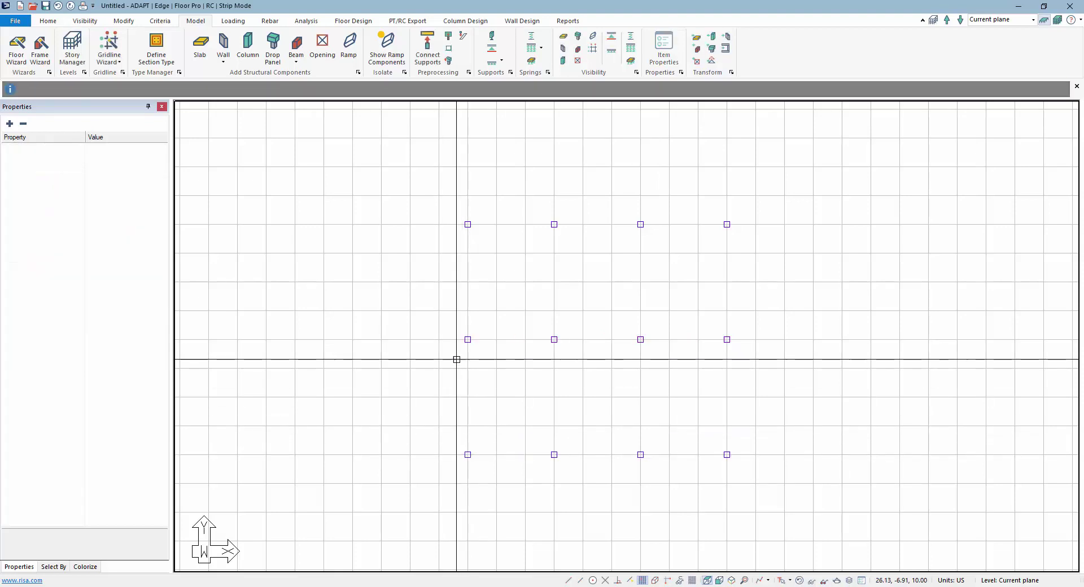
{"action": "scroll", "coordinate": [441, 328], "scroll_direction": "down", "scroll_amount": 1}
Step: Set up beams 22 in wide and 24 in deep, cancelling a stray beam
{"action": "left_click", "coordinate": [297, 45]}
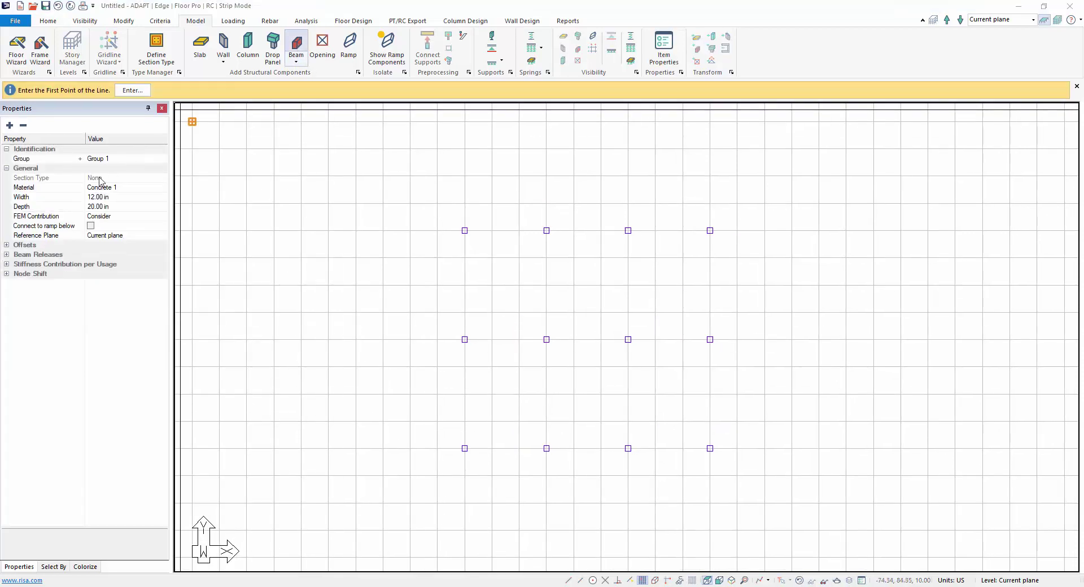
{"action": "left_click", "coordinate": [92, 198]}
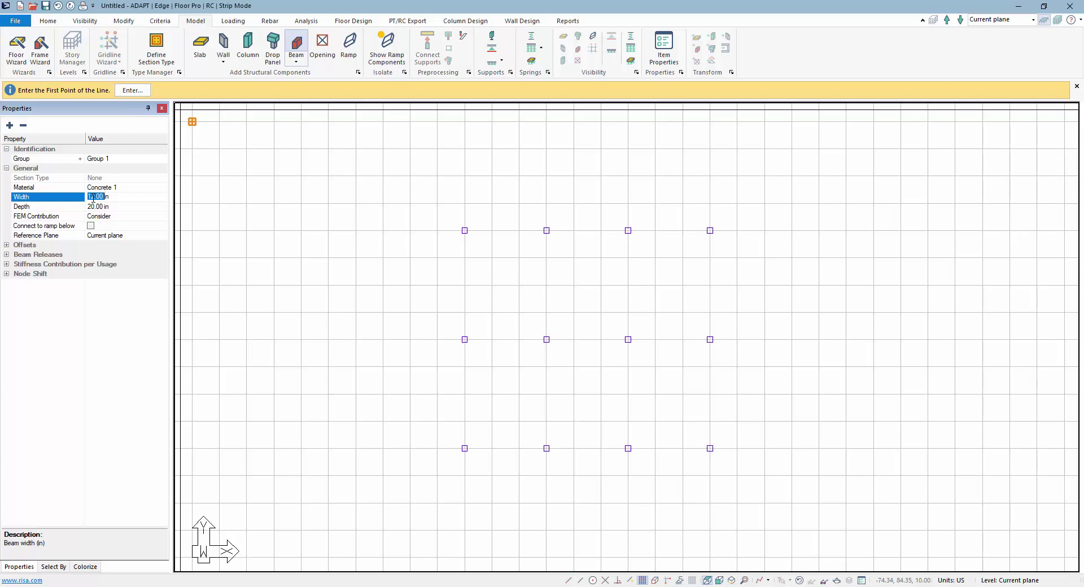
{"action": "left_click", "coordinate": [91, 207]}
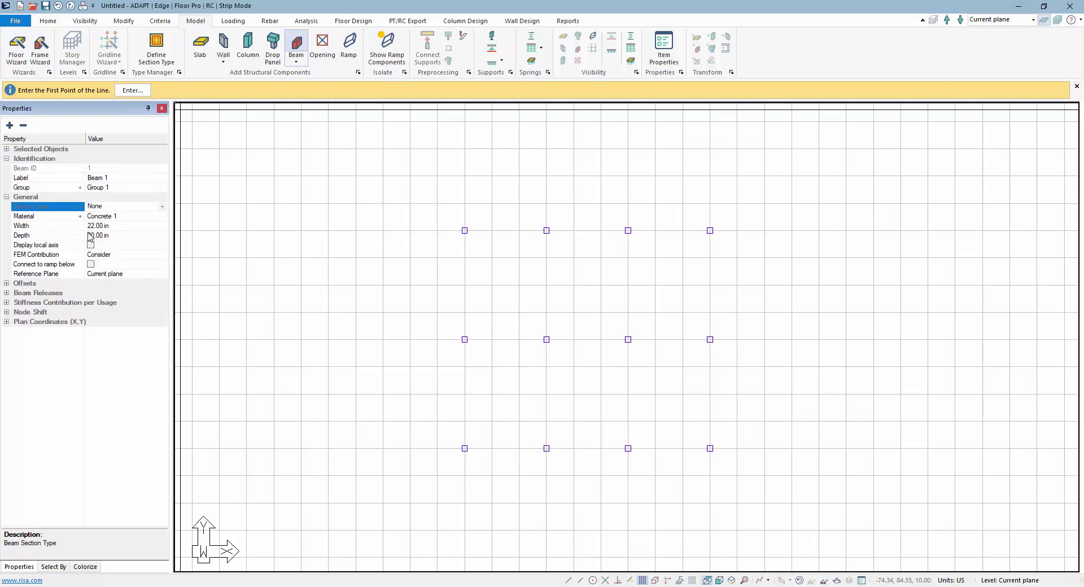
{"action": "left_click", "coordinate": [90, 235]}
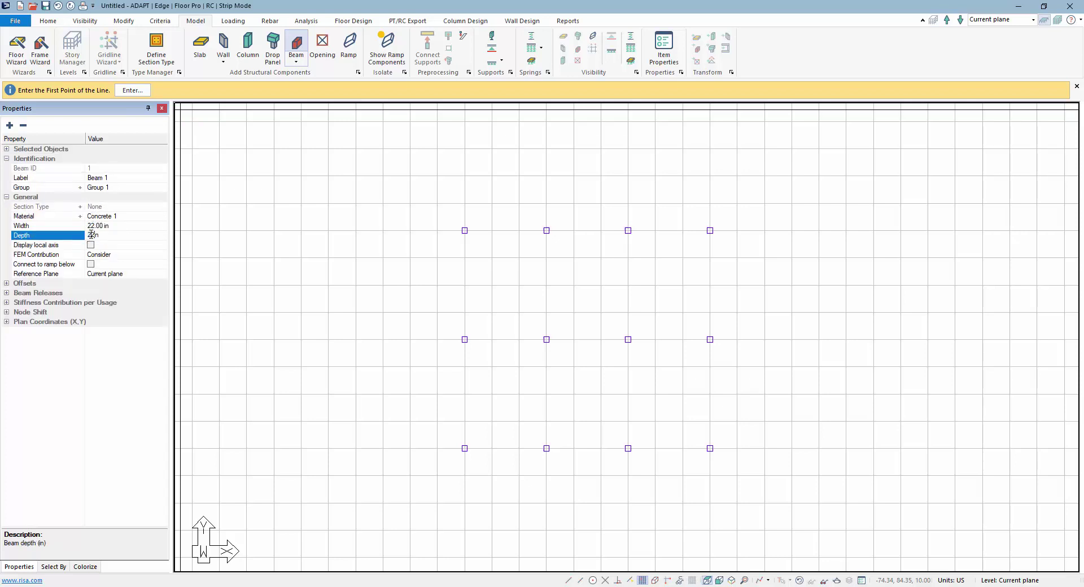
{"action": "type", "text": "24"}
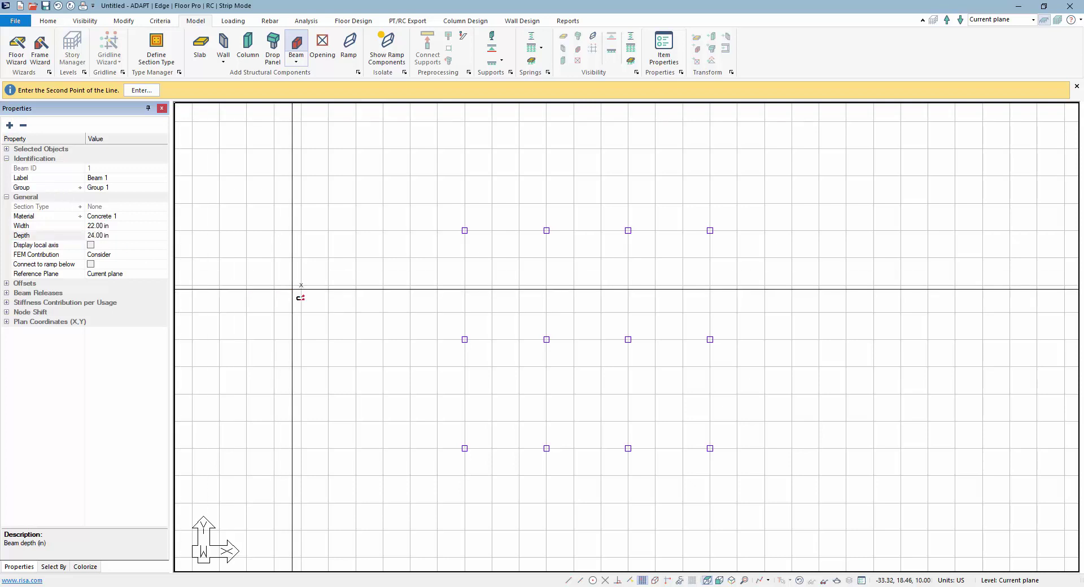
{"action": "left_click", "coordinate": [301, 285]}
{"action": "right_click", "coordinate": [311, 292]}
{"action": "left_click", "coordinate": [329, 293]}
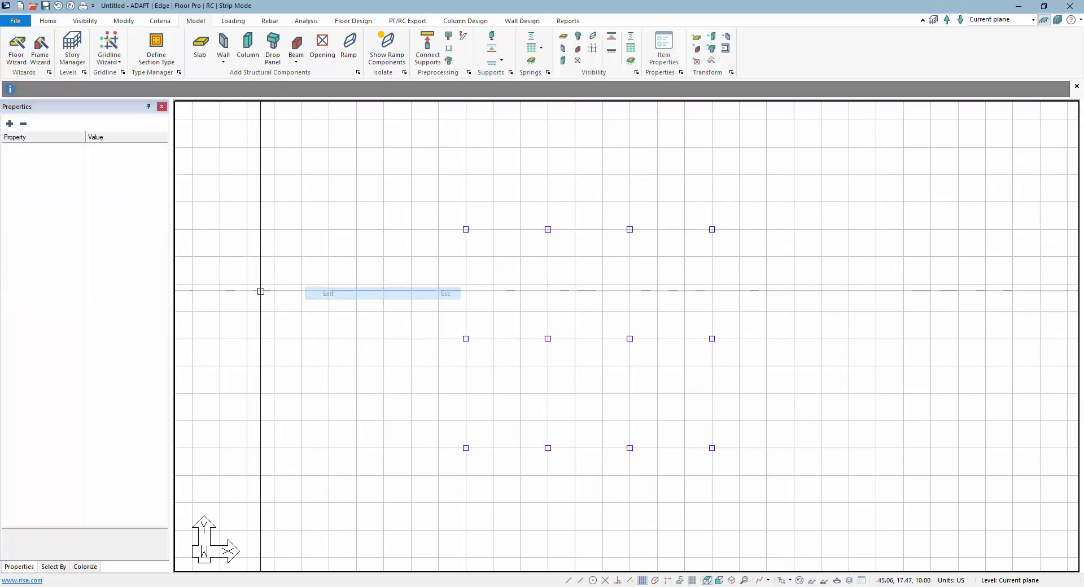
Step: Draw a beam down the left column line from the top to the bottom column
{"action": "left_click", "coordinate": [296, 45]}
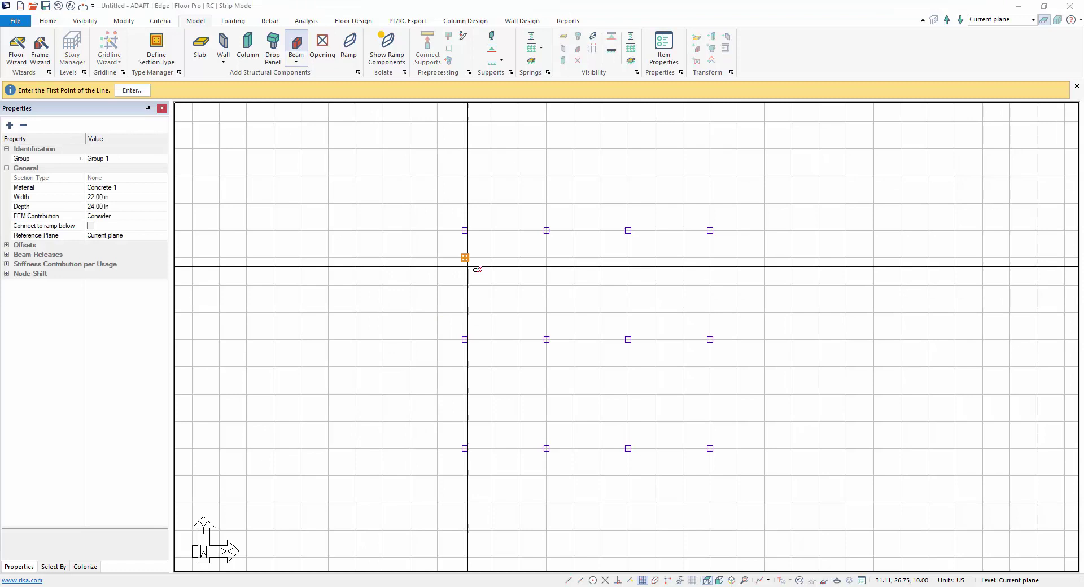
{"action": "left_click", "coordinate": [465, 230]}
{"action": "left_click", "coordinate": [465, 339]}
{"action": "left_click", "coordinate": [465, 339]}
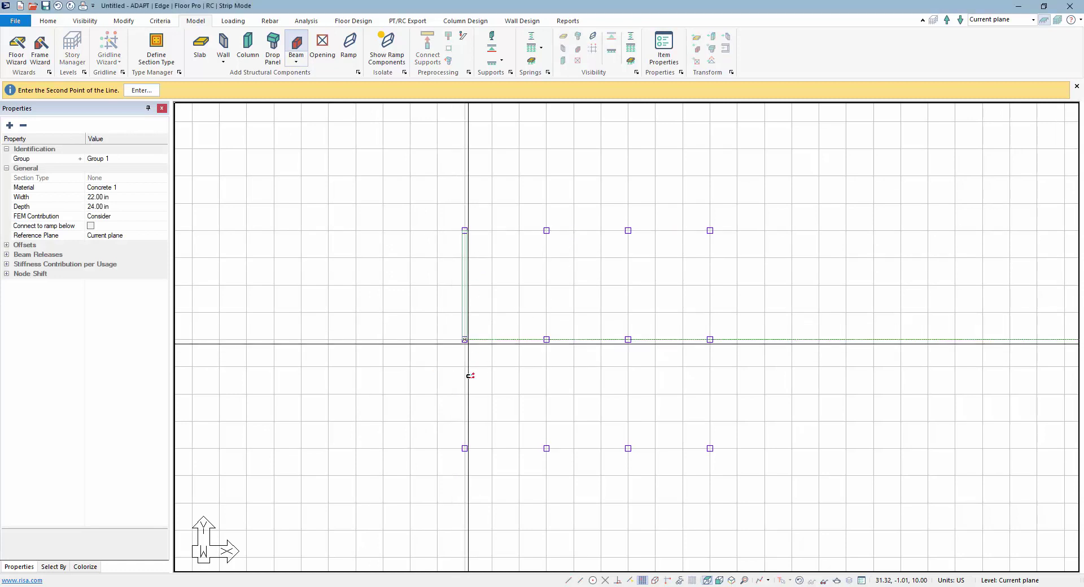
{"action": "left_click", "coordinate": [465, 449]}
{"action": "key", "text": "Escape"}
Step: Copy the left beam onto the third and fourth column lines
{"action": "left_click", "coordinate": [466, 339]}
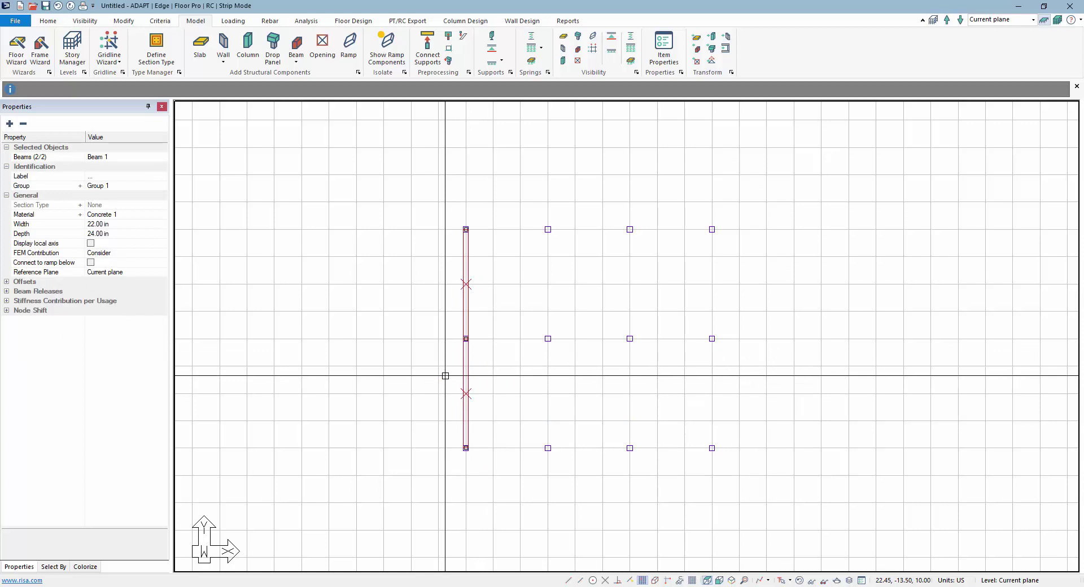
{"action": "key", "text": "ctrl+c"}
{"action": "key", "text": "ctrl+v"}
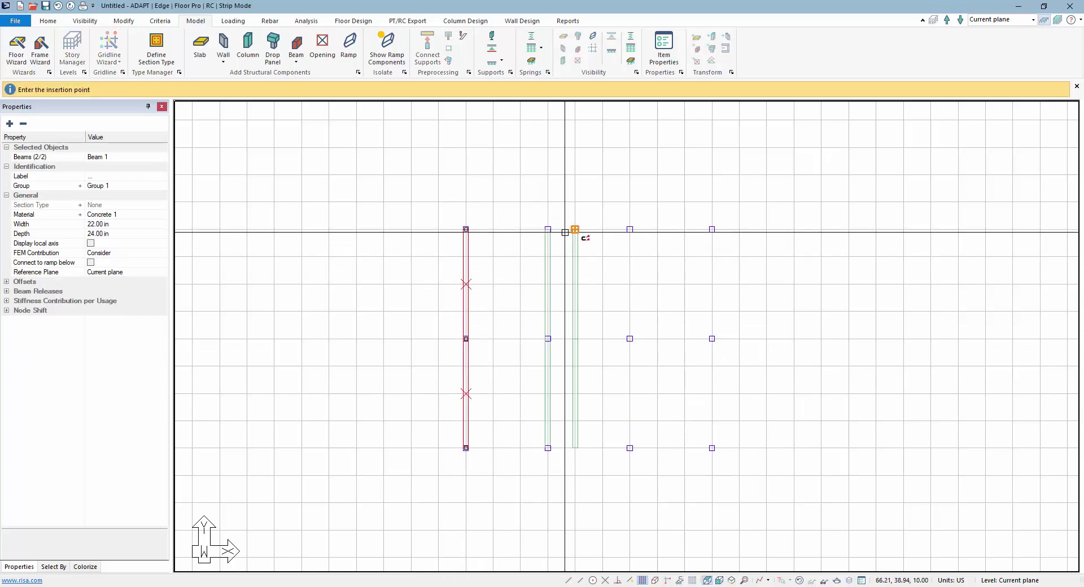
{"action": "left_click", "coordinate": [627, 231]}
{"action": "left_click", "coordinate": [711, 231]}
{"action": "key", "text": "Escape"}
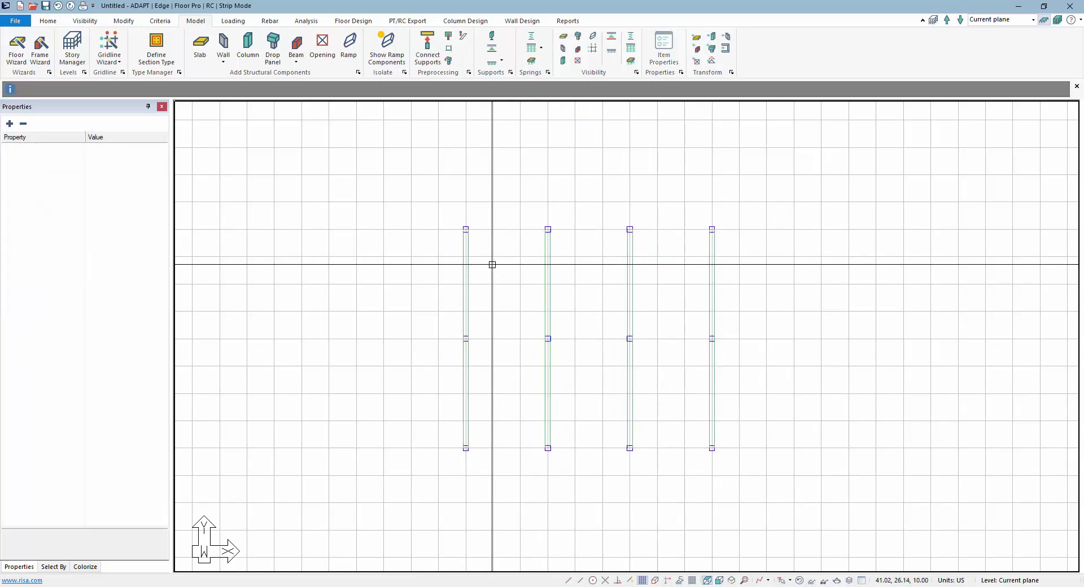
Step: Draw a 10 in wide crosswise beam spanning all four vertical beams
{"action": "left_click", "coordinate": [297, 45]}
{"action": "left_click", "coordinate": [92, 198]}
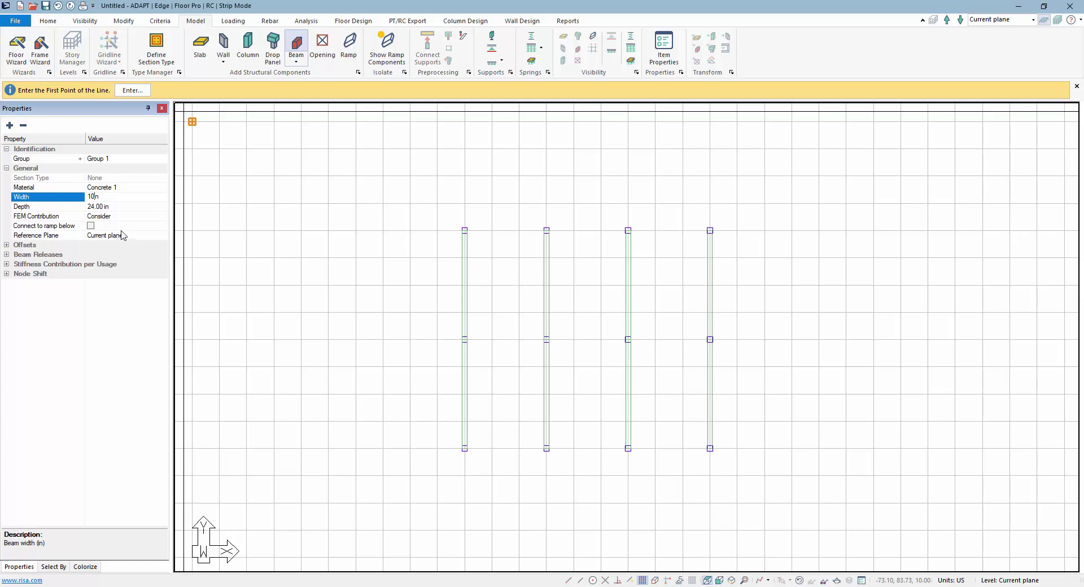
{"action": "type", "text": "10"}
{"action": "left_click", "coordinate": [465, 258]}
{"action": "left_click", "coordinate": [546, 258]}
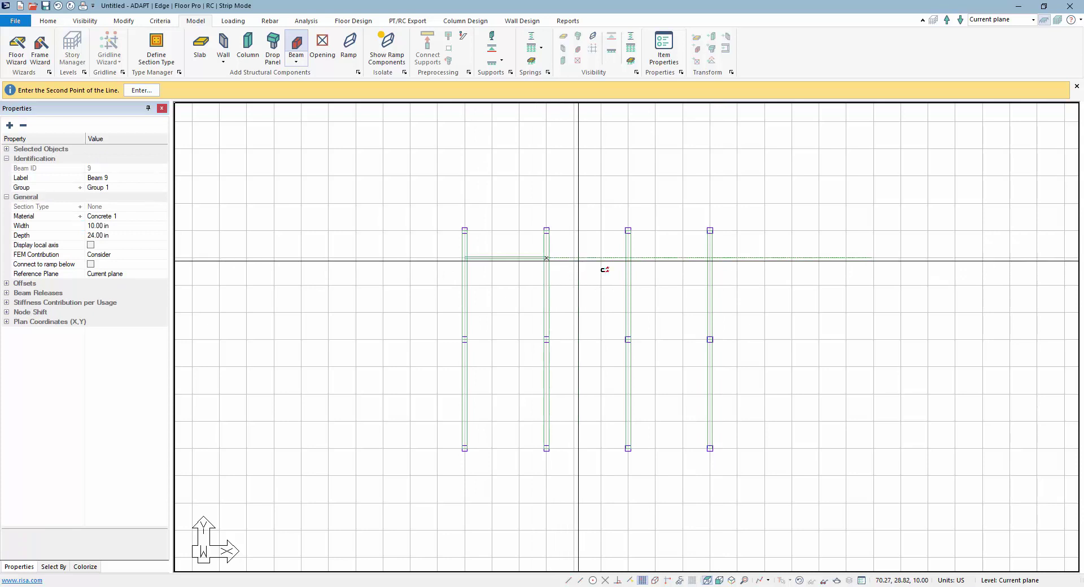
{"action": "left_click", "coordinate": [629, 258]}
{"action": "left_click", "coordinate": [710, 258]}
{"action": "key", "text": "Escape"}
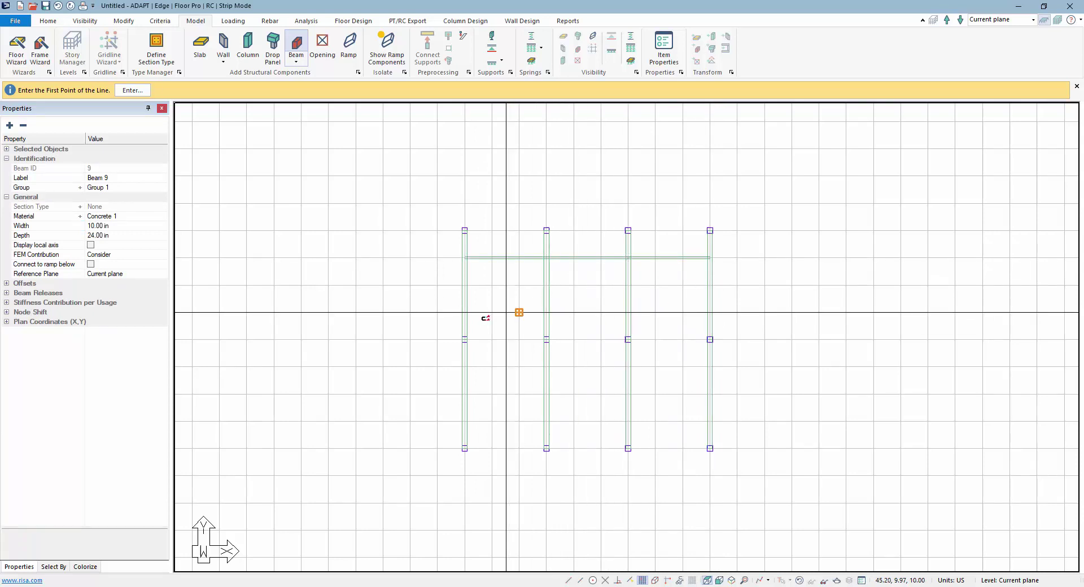
Step: Draw a second 10 in crosswise beam just below the first across all four vertical beams
{"action": "left_click", "coordinate": [465, 285]}
{"action": "left_click", "coordinate": [546, 285]}
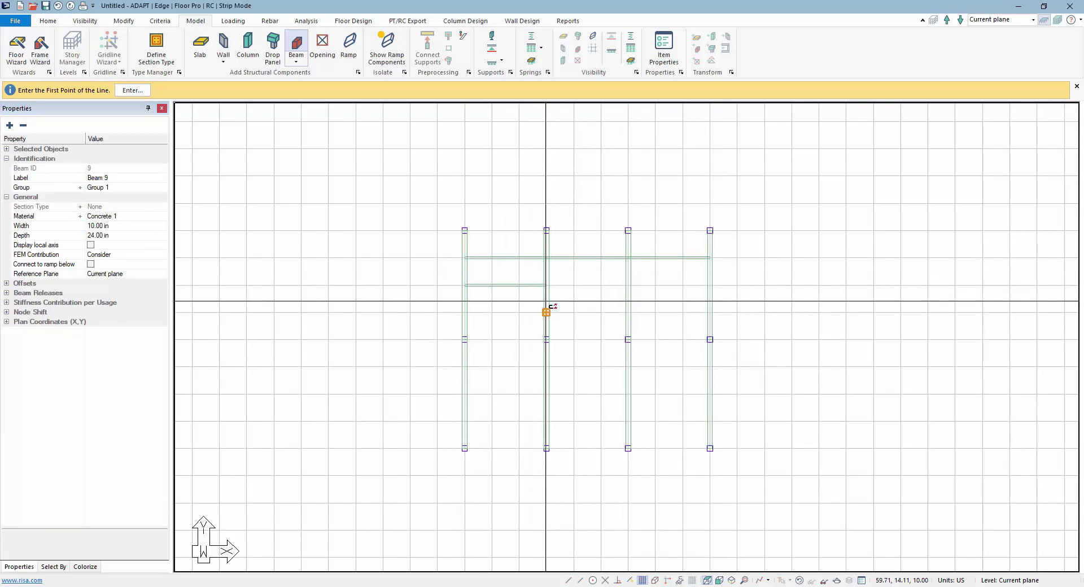
{"action": "left_click", "coordinate": [628, 285]}
{"action": "left_click", "coordinate": [710, 285]}
{"action": "key", "text": "Escape"}
{"action": "key", "text": "Escape"}
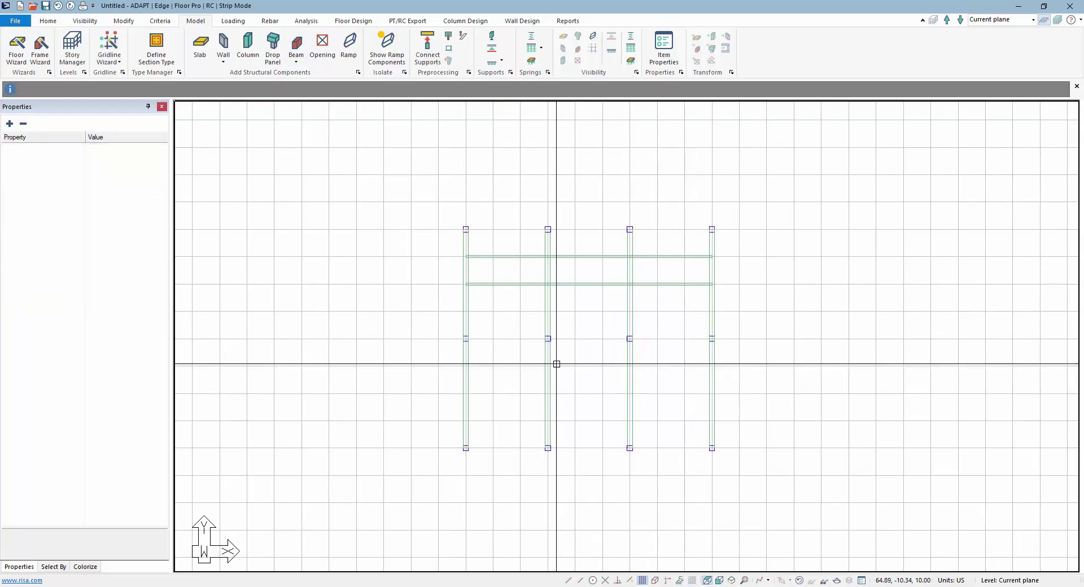
Step: Copy the lower crosswise beam's three segments and paste them further down the floor
{"action": "left_click", "coordinate": [512, 285]}
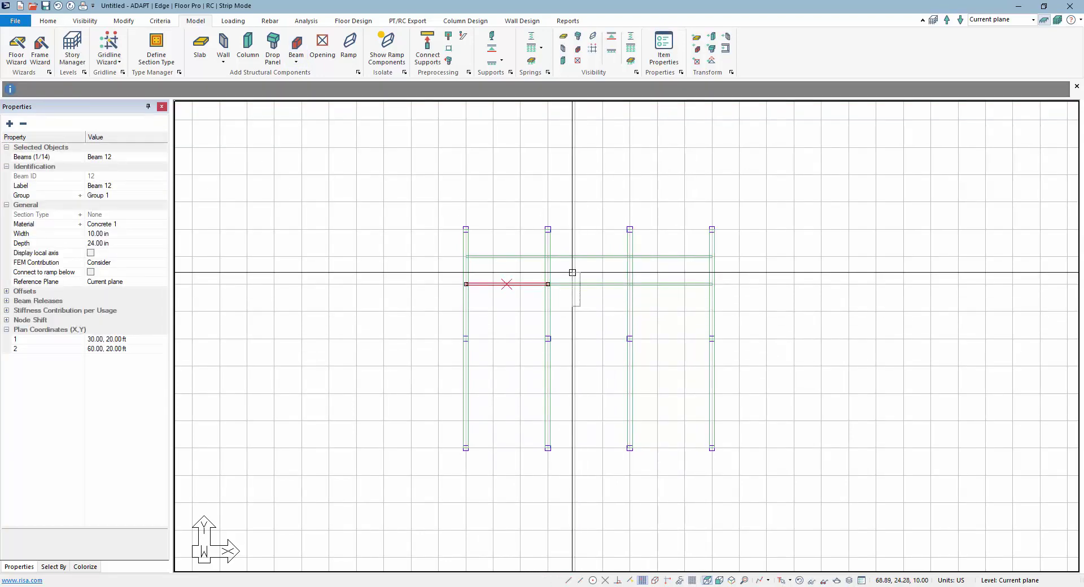
{"action": "left_click", "coordinate": [589, 284]}
{"action": "left_click", "coordinate": [671, 284]}
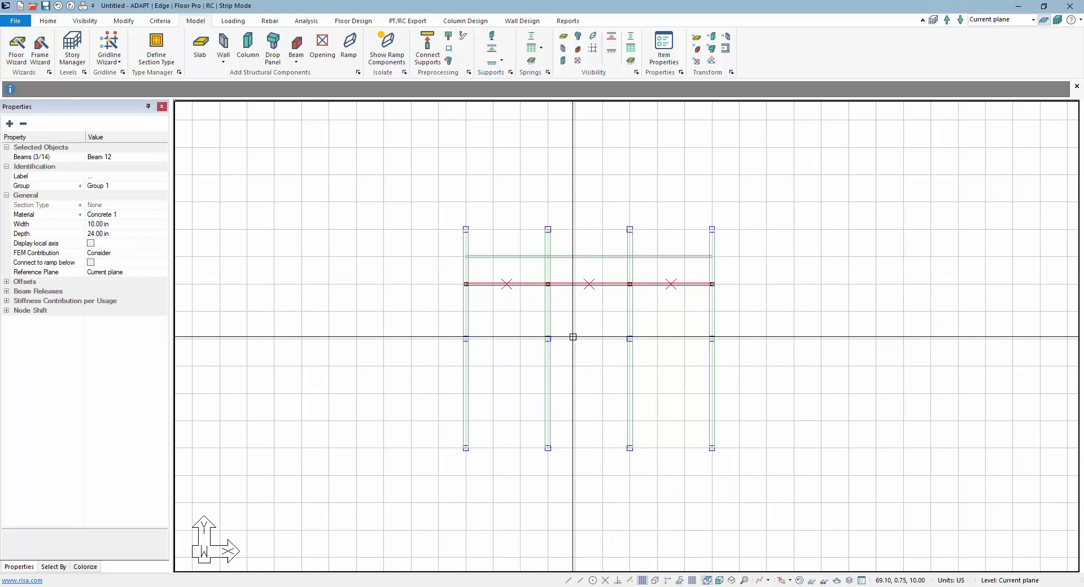
{"action": "key", "text": "ctrl+c"}
{"action": "key", "text": "ctrl+v"}
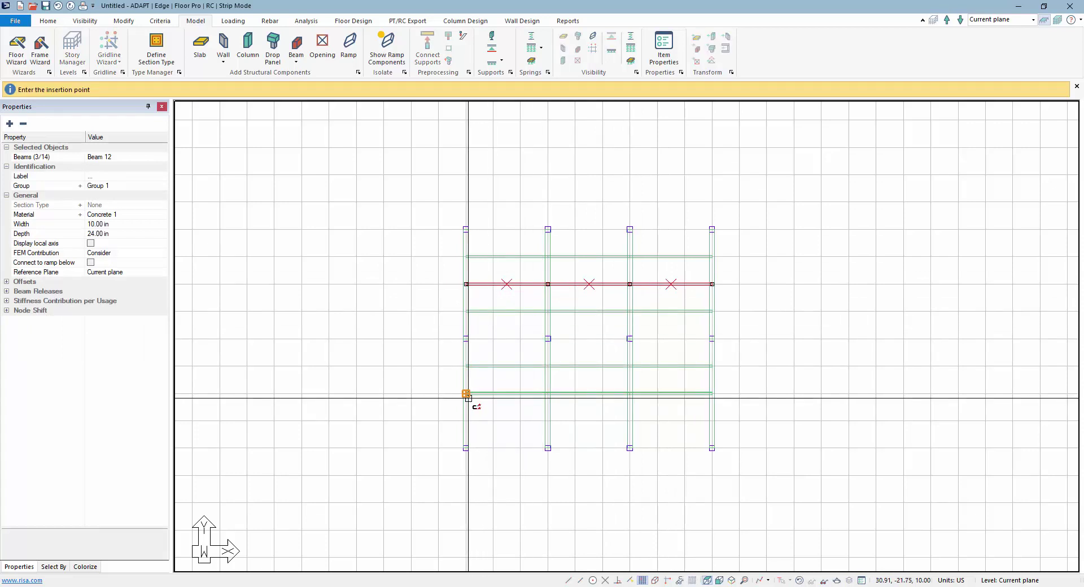
{"action": "left_click", "coordinate": [467, 424]}
Step: Place two columns where the top crosswise beam meets the third and fourth column lines
{"action": "scroll", "coordinate": [630, 464], "scroll_direction": "up", "scroll_amount": 1}
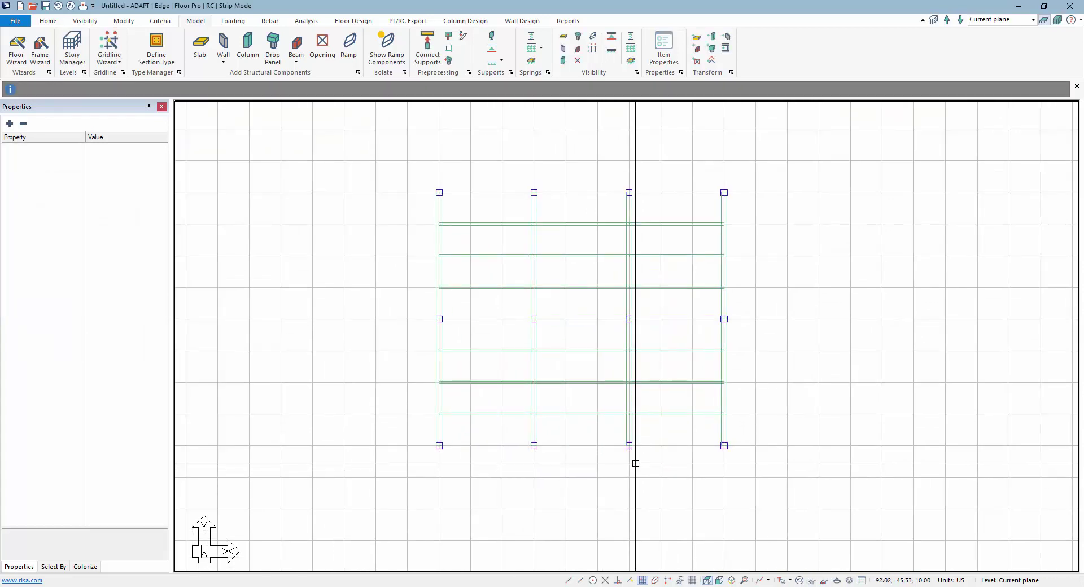
{"action": "scroll", "coordinate": [591, 280], "scroll_direction": "down", "scroll_amount": 1}
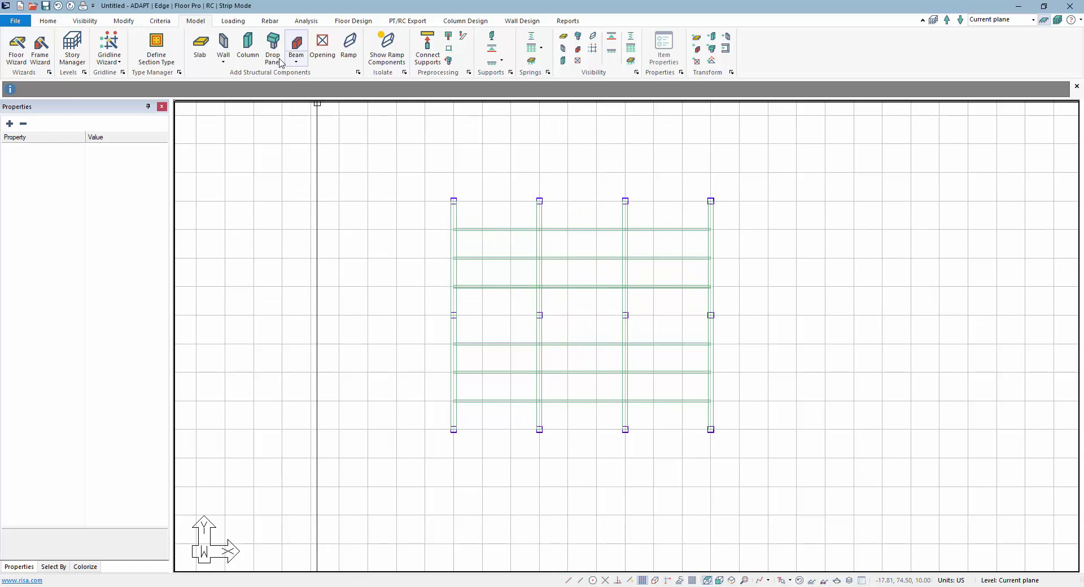
{"action": "left_click", "coordinate": [248, 47]}
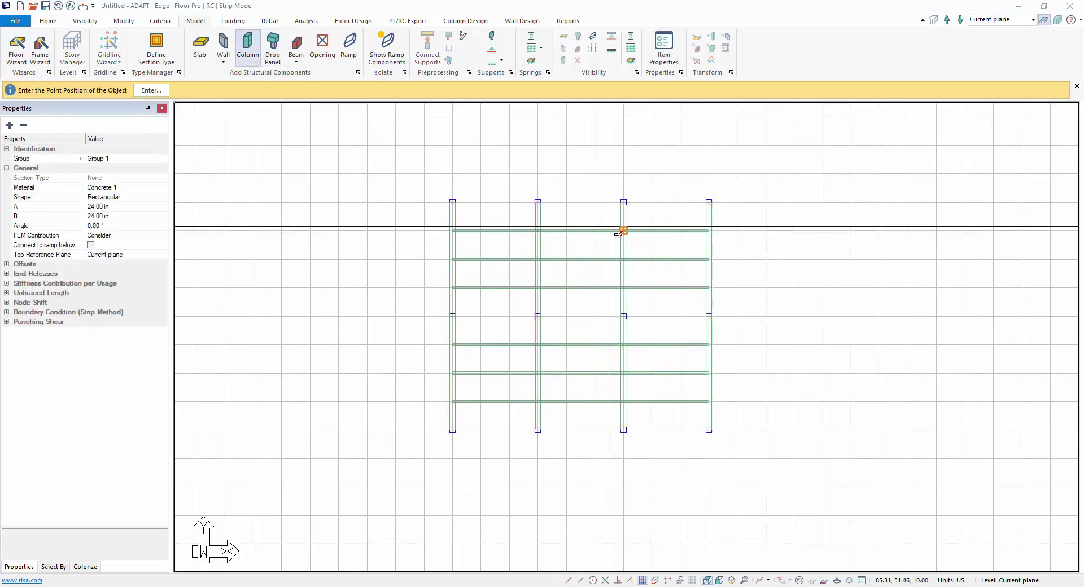
{"action": "left_click", "coordinate": [623, 231]}
{"action": "left_click", "coordinate": [711, 230]}
{"action": "key", "text": "Escape"}
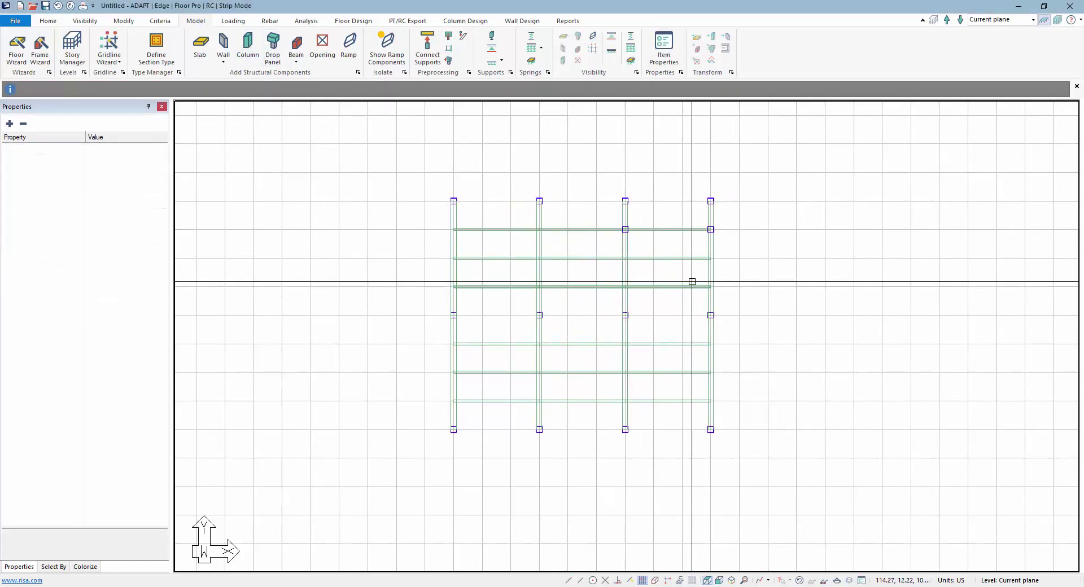
{"action": "scroll", "coordinate": [469, 291], "scroll_direction": "down", "scroll_amount": 1}
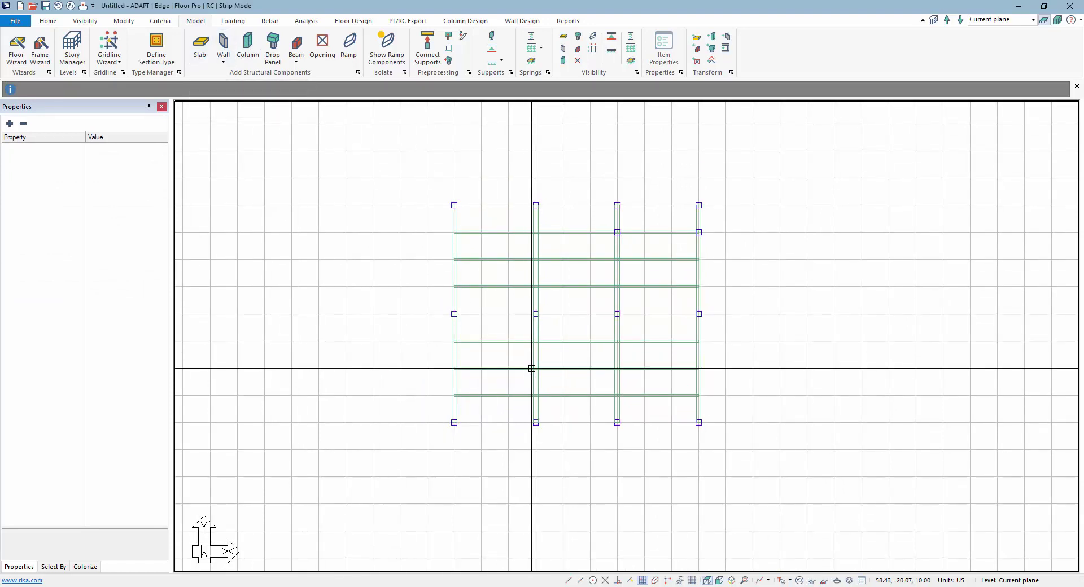
Step: Apply a finer grid spacing in the grid settings
{"action": "right_click", "coordinate": [679, 582]}
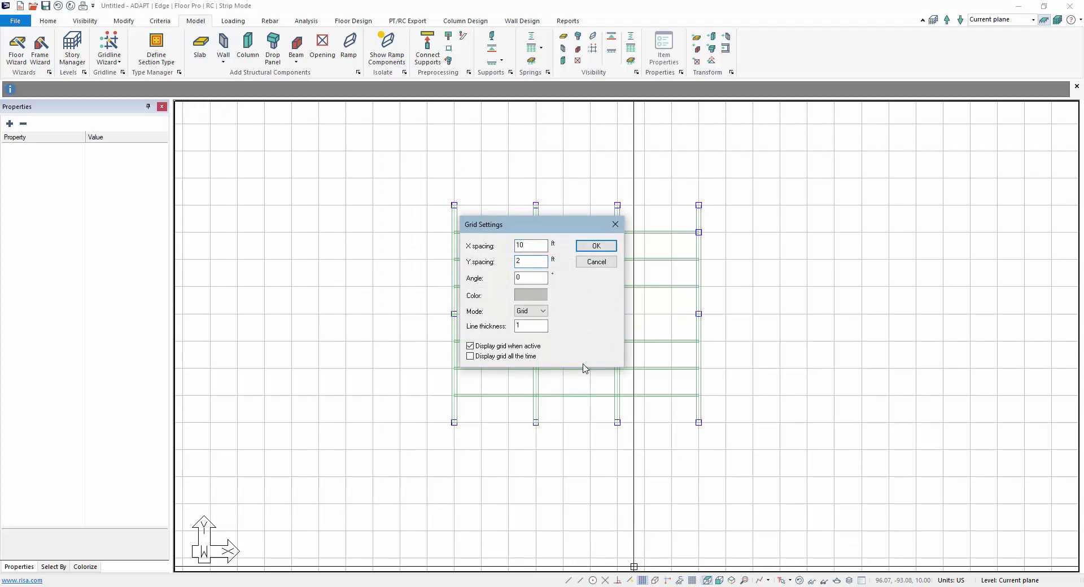
{"action": "key", "text": "Tab"}
{"action": "key", "text": "Tab"}
{"action": "key", "text": "Tab"}
{"action": "key", "text": "Tab"}
{"action": "key", "text": "Tab"}
{"action": "key", "text": "Tab"}
{"action": "key", "text": "Tab"}
{"action": "key", "text": "Tab"}
{"action": "key", "text": "Tab"}
{"action": "left_click", "coordinate": [596, 246]}
{"action": "scroll", "coordinate": [454, 274], "scroll_direction": "up", "scroll_amount": 2}
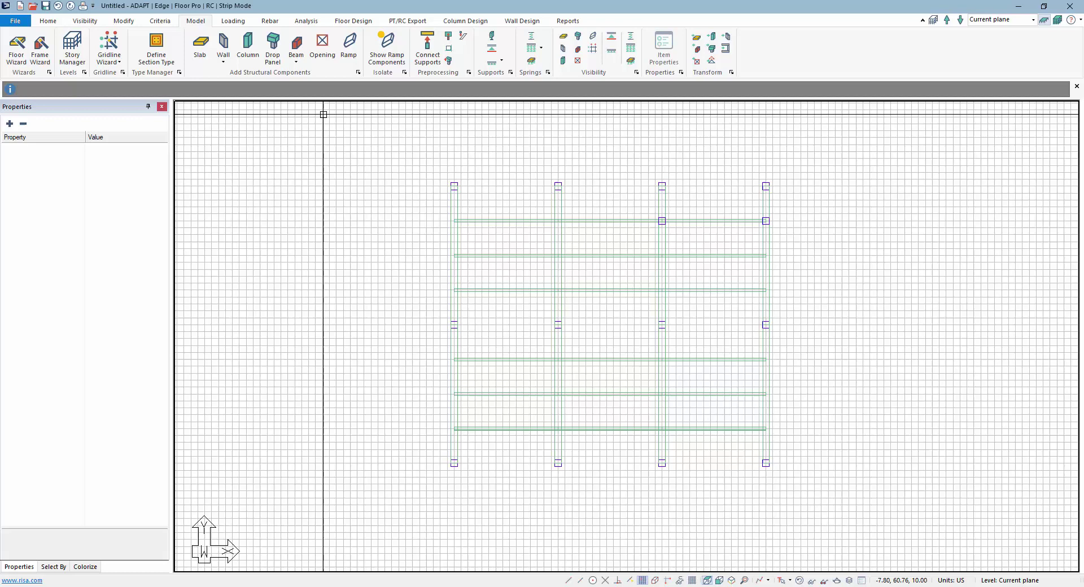
Step: Draw an 8 in rectangular slab through the four outer corners and hide the grid
{"action": "left_click", "coordinate": [200, 45]}
{"action": "left_click", "coordinate": [446, 181]}
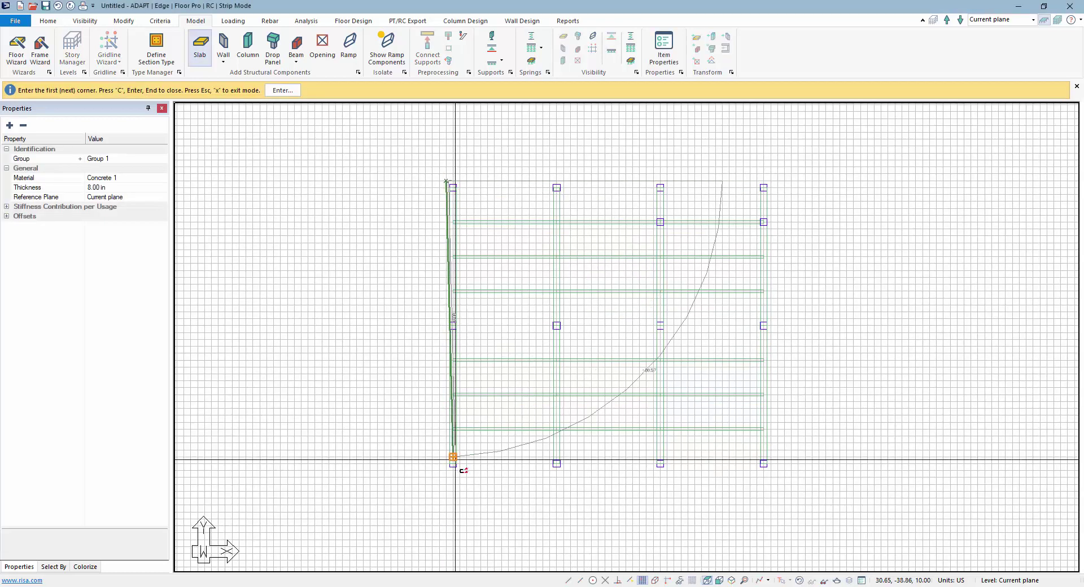
{"action": "left_click", "coordinate": [447, 470]}
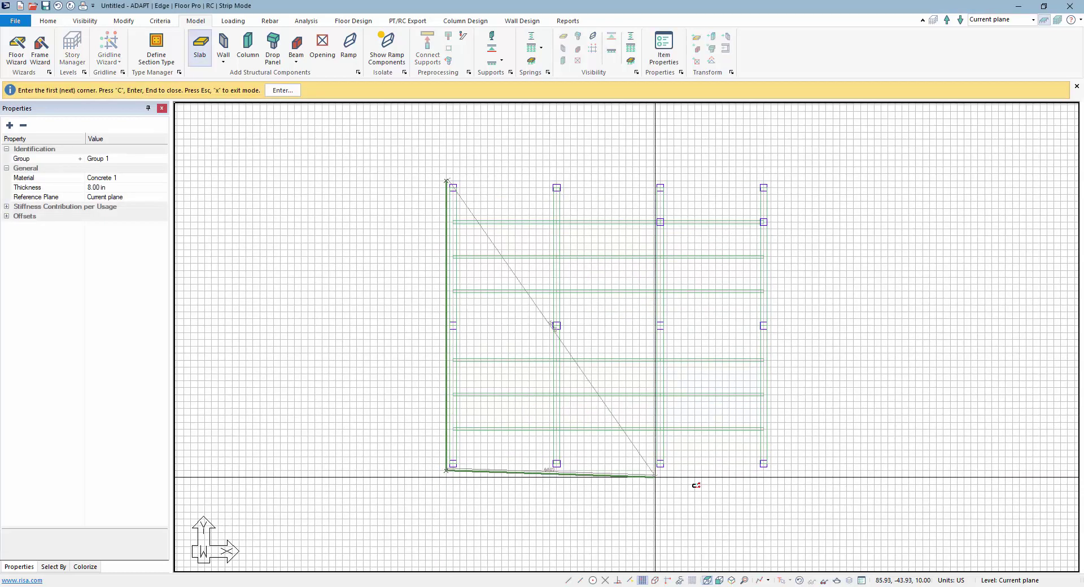
{"action": "left_click", "coordinate": [771, 471]}
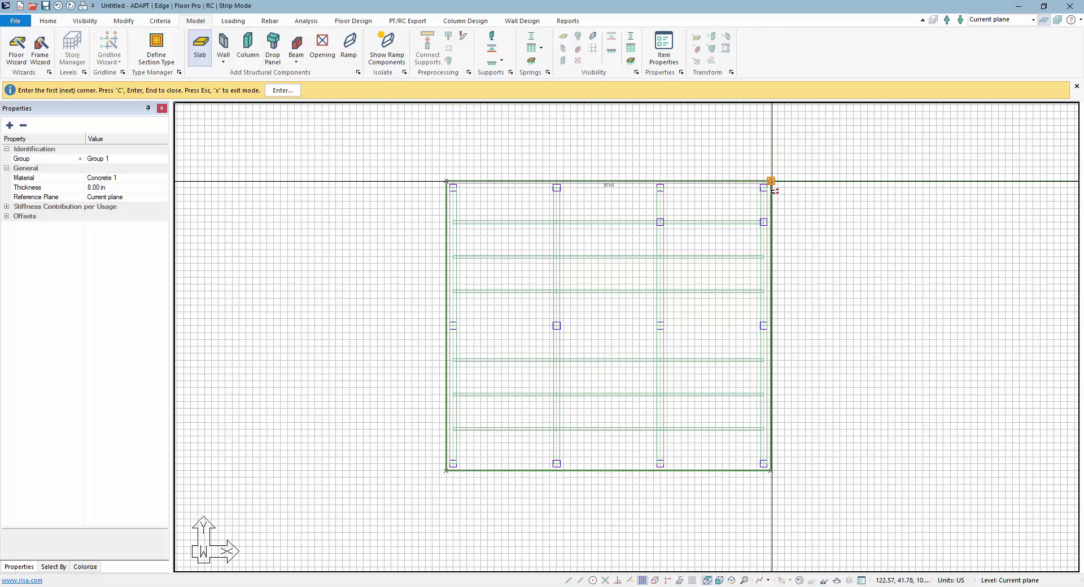
{"action": "left_click", "coordinate": [771, 181]}
{"action": "scroll", "coordinate": [390, 288], "scroll_direction": "down", "scroll_amount": 1}
{"action": "key", "text": "Return"}
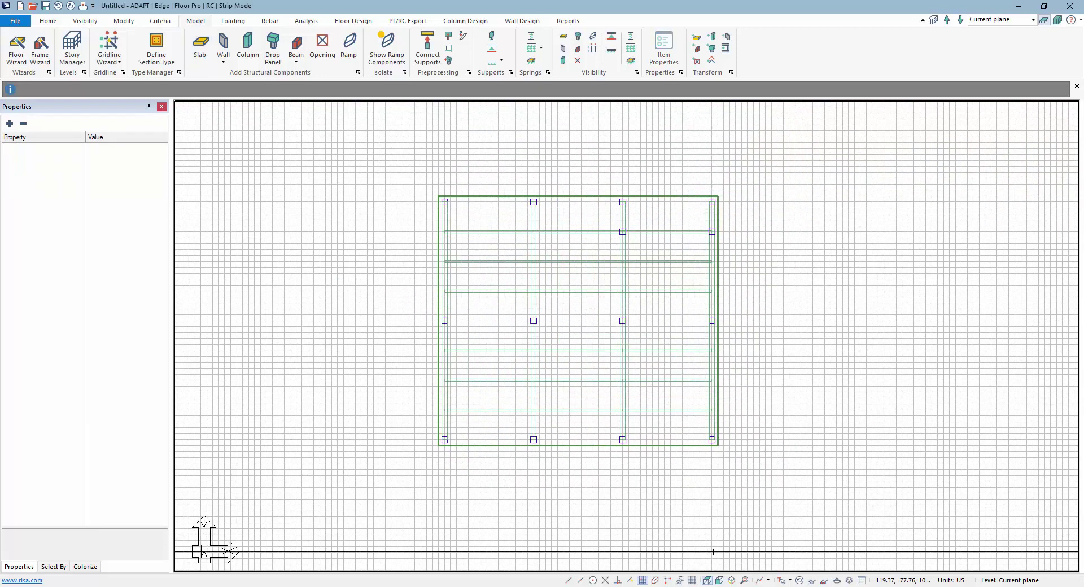
{"action": "left_click", "coordinate": [643, 581]}
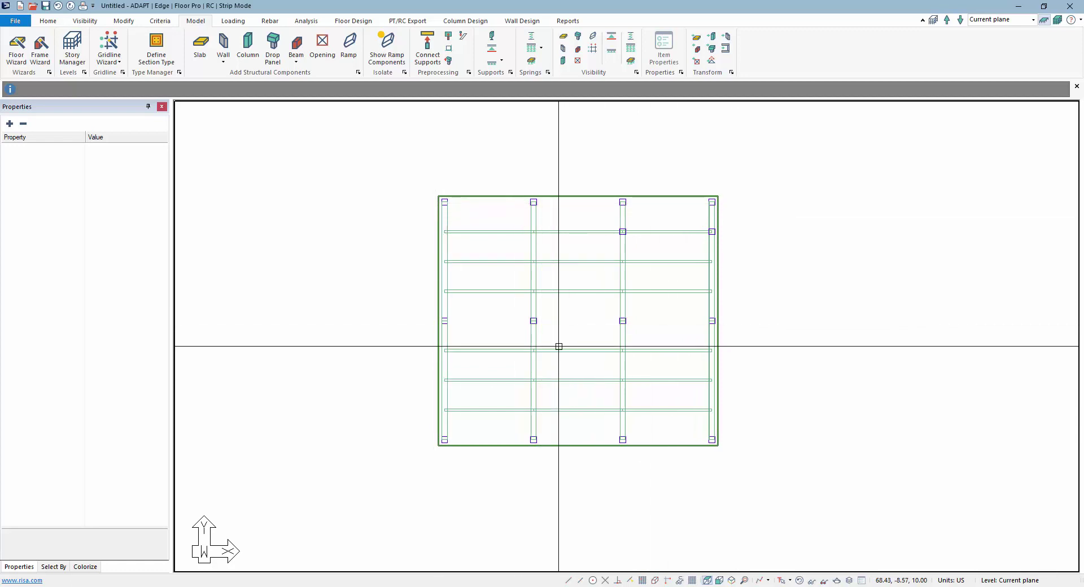
{"action": "scroll", "coordinate": [578, 246], "scroll_direction": "up", "scroll_amount": 1}
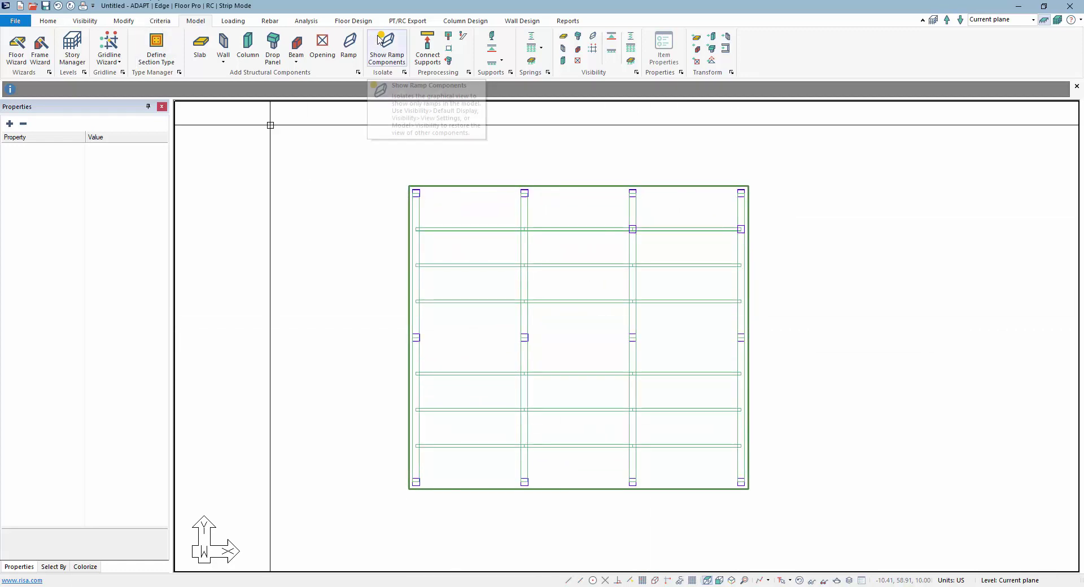
Step: From the PT/RC Export tools, begin an X support line at the slab's left edge
{"action": "left_click", "coordinate": [405, 21]}
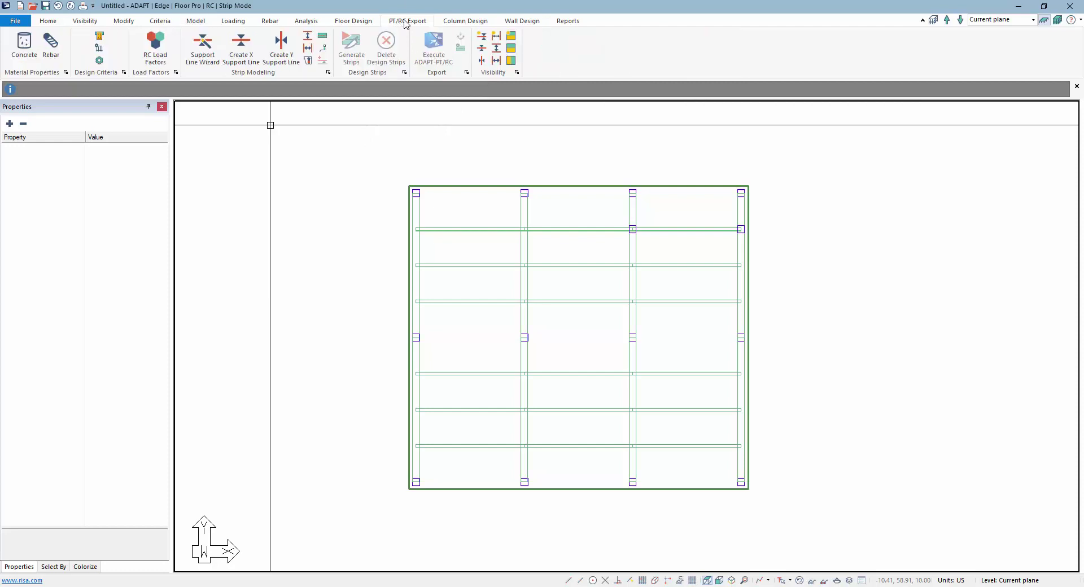
{"action": "left_click", "coordinate": [240, 56]}
{"action": "scroll", "coordinate": [390, 228], "scroll_direction": "up", "scroll_amount": 1}
{"action": "scroll", "coordinate": [390, 228], "scroll_direction": "up", "scroll_amount": 2}
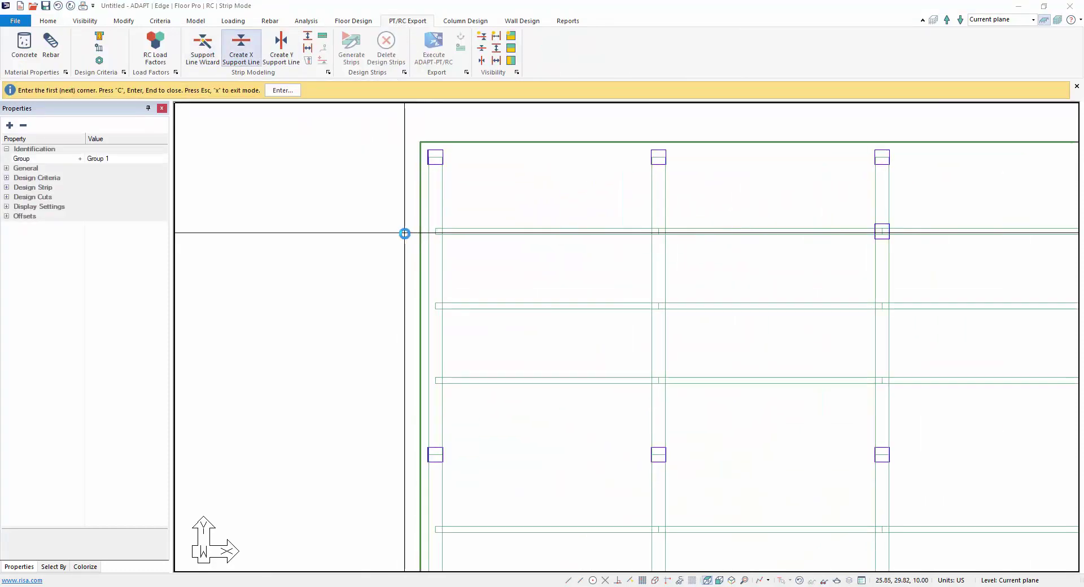
{"action": "scroll", "coordinate": [429, 260], "scroll_direction": "down", "scroll_amount": 1}
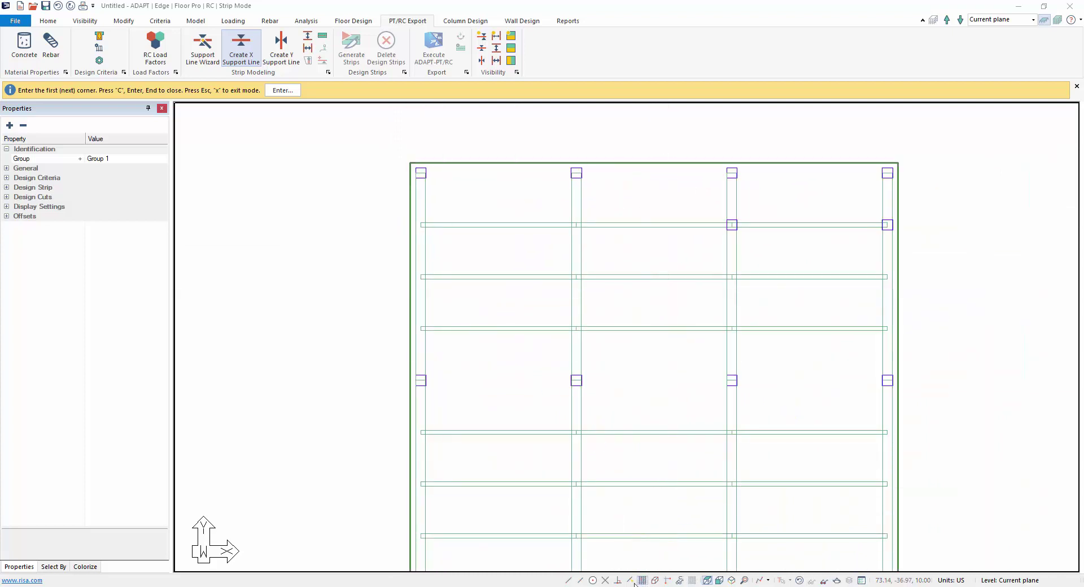
{"action": "scroll", "coordinate": [411, 218], "scroll_direction": "up", "scroll_amount": 1}
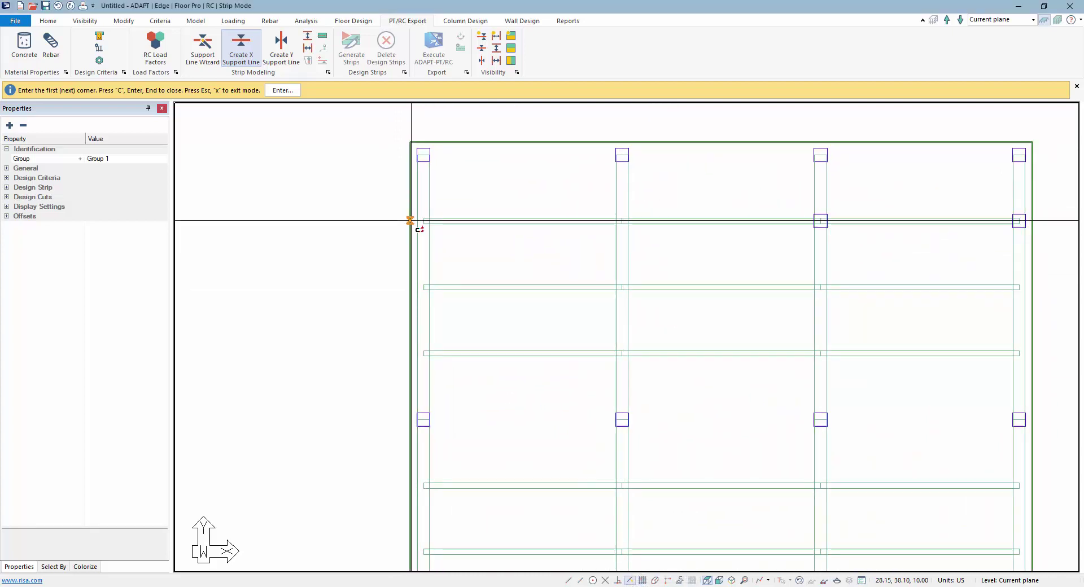
{"action": "left_click", "coordinate": [411, 219]}
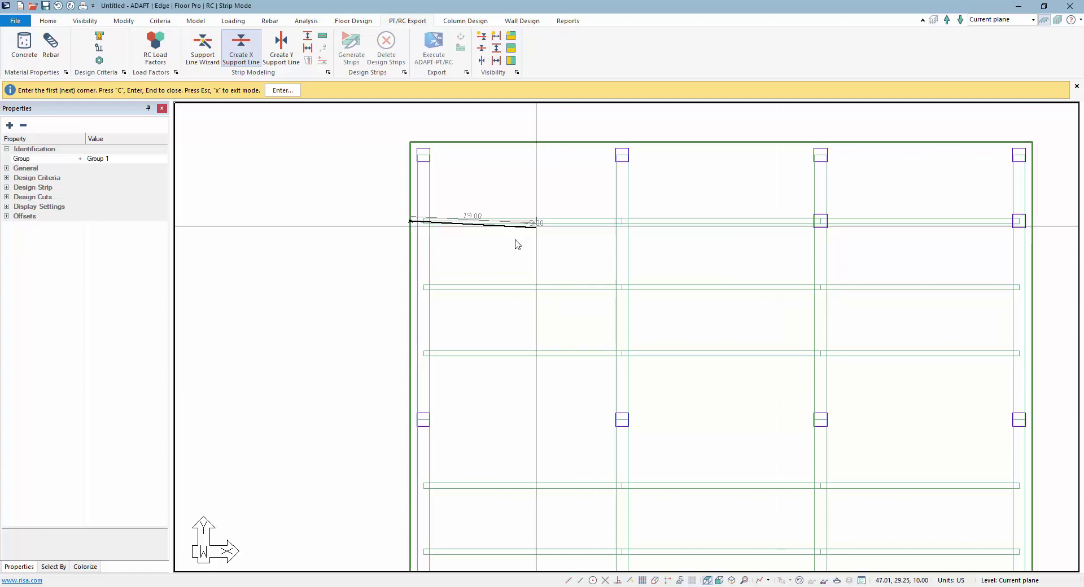
Step: Cancel the unfinished X support line and leave the support-line drawing mode
{"action": "key", "text": "Escape"}
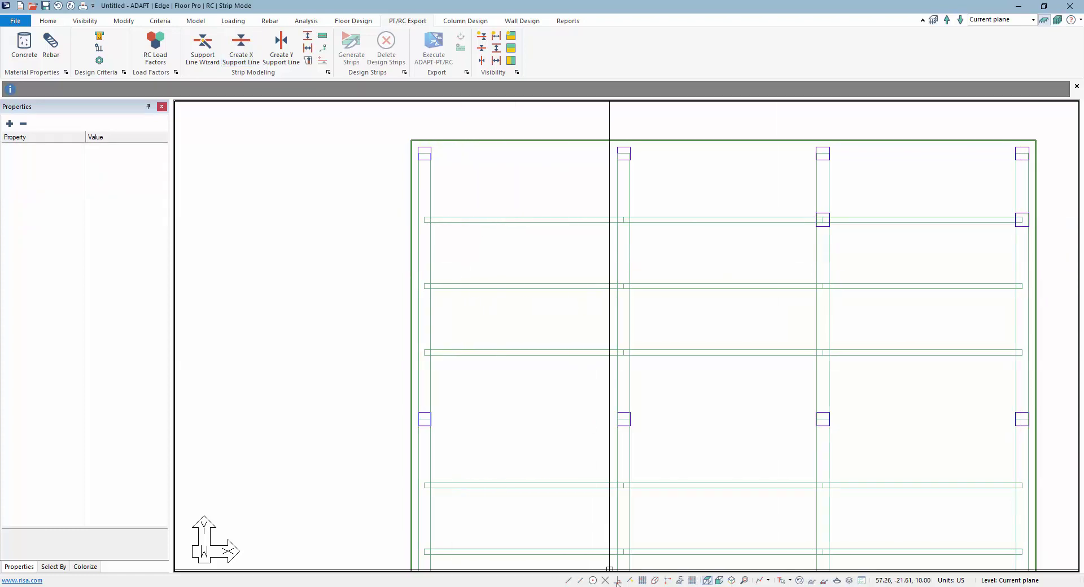
{"action": "right_click", "coordinate": [808, 430]}
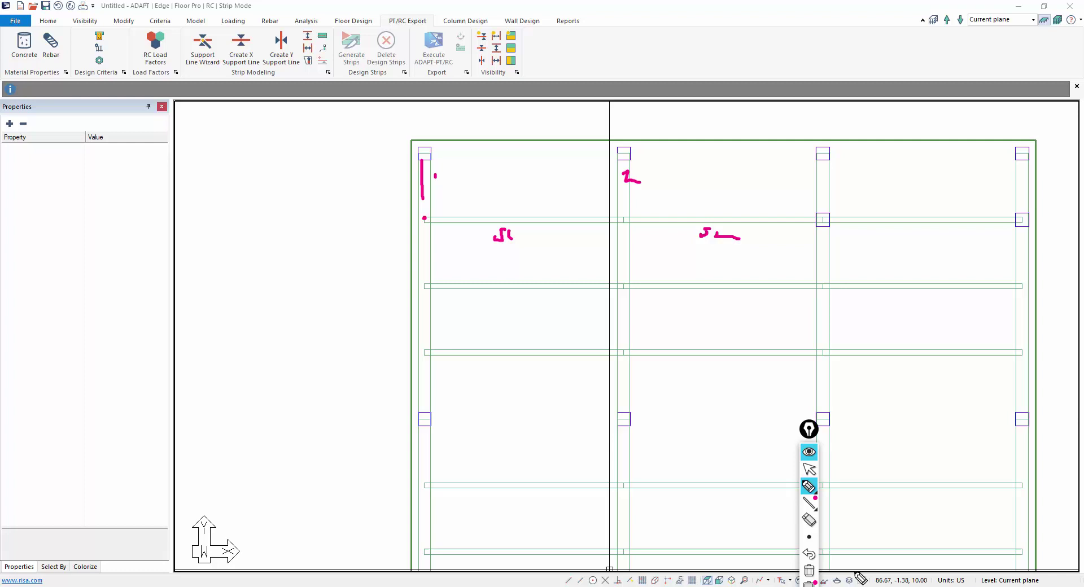
{"action": "left_click", "coordinate": [809, 469]}
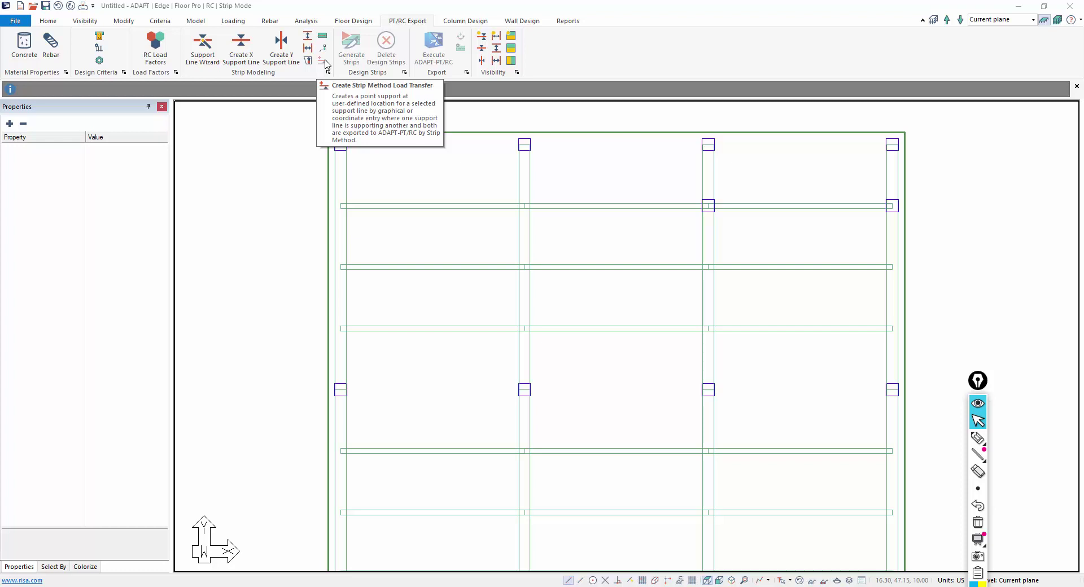
Step: Draw an X support line from the slab's left edge through the columns to the right edge
{"action": "left_click", "coordinate": [416, 177]}
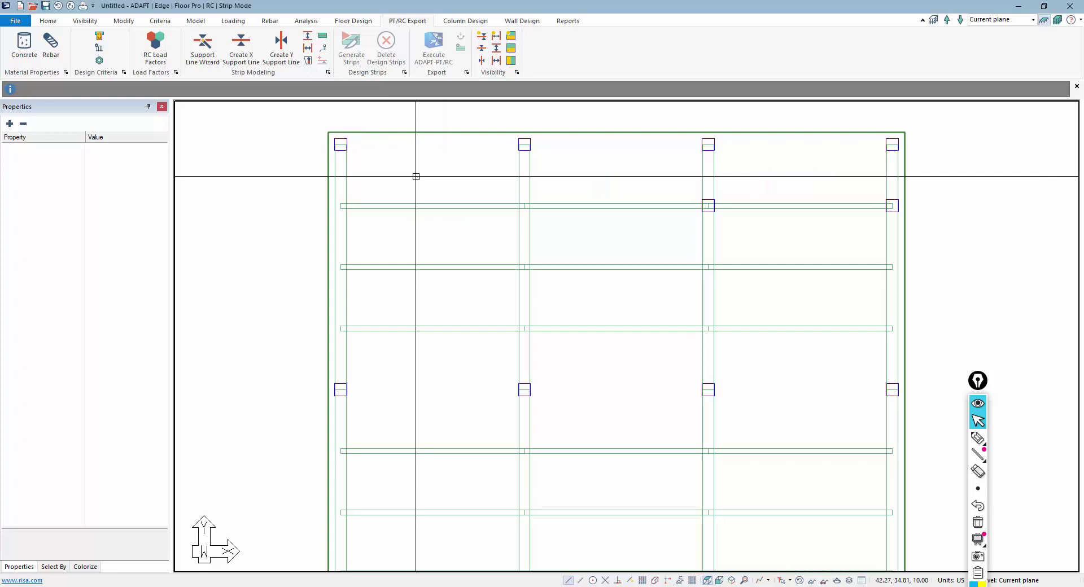
{"action": "left_click", "coordinate": [225, 48]}
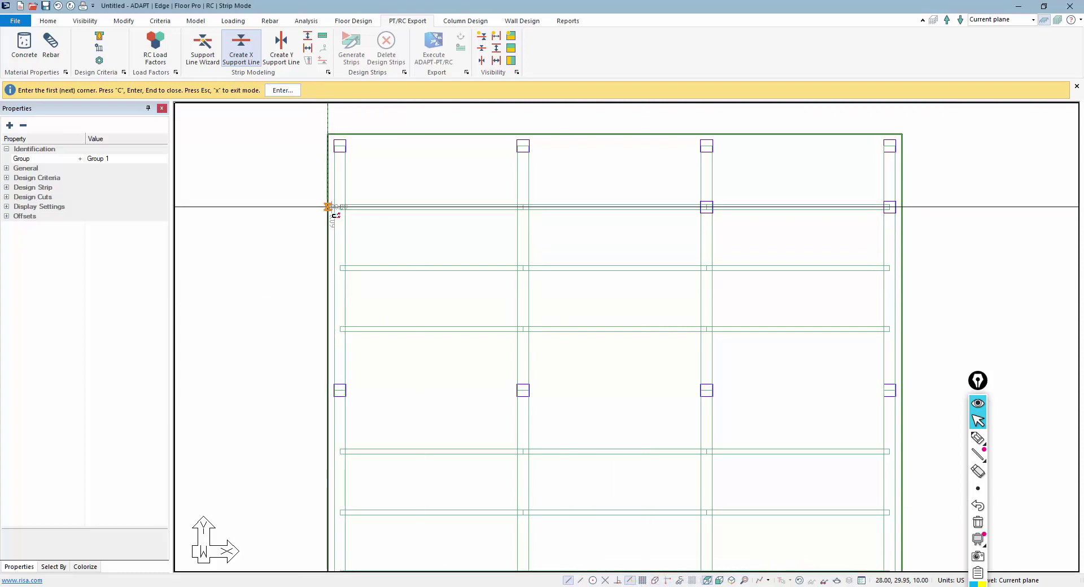
{"action": "left_click", "coordinate": [328, 208]}
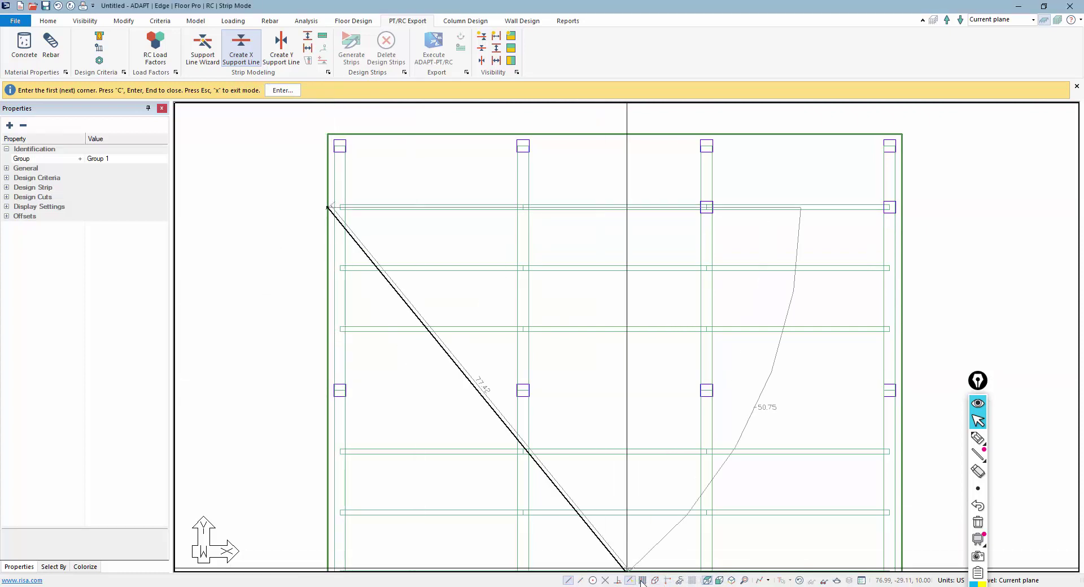
{"action": "left_click", "coordinate": [339, 207]}
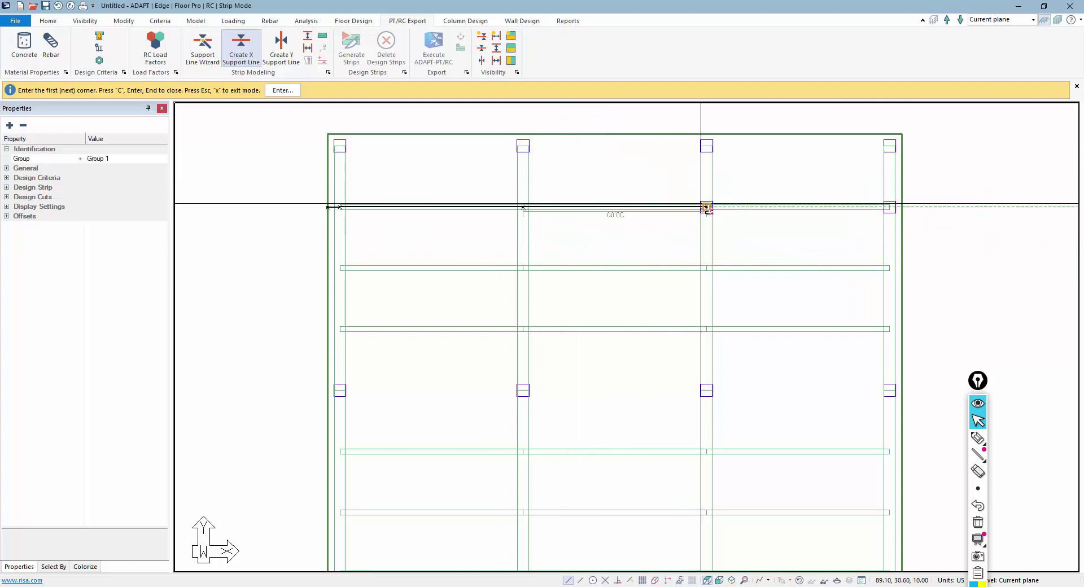
{"action": "left_click", "coordinate": [707, 207]}
{"action": "left_click", "coordinate": [889, 207]}
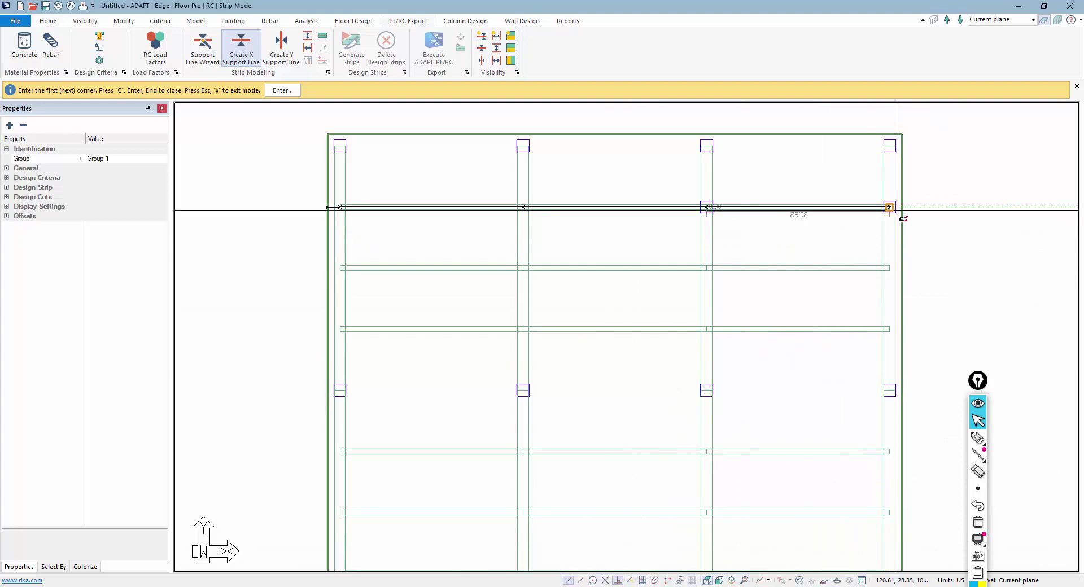
{"action": "double_click", "coordinate": [902, 208]}
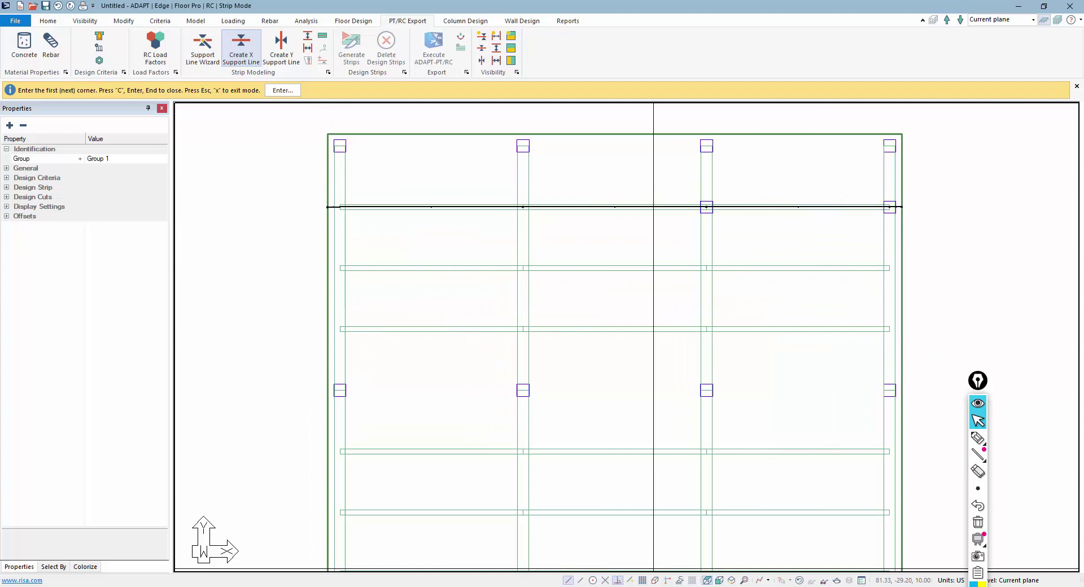
Step: Draw a second X support line along the next crosswise beam across the full slab width
{"action": "left_click", "coordinate": [328, 267]}
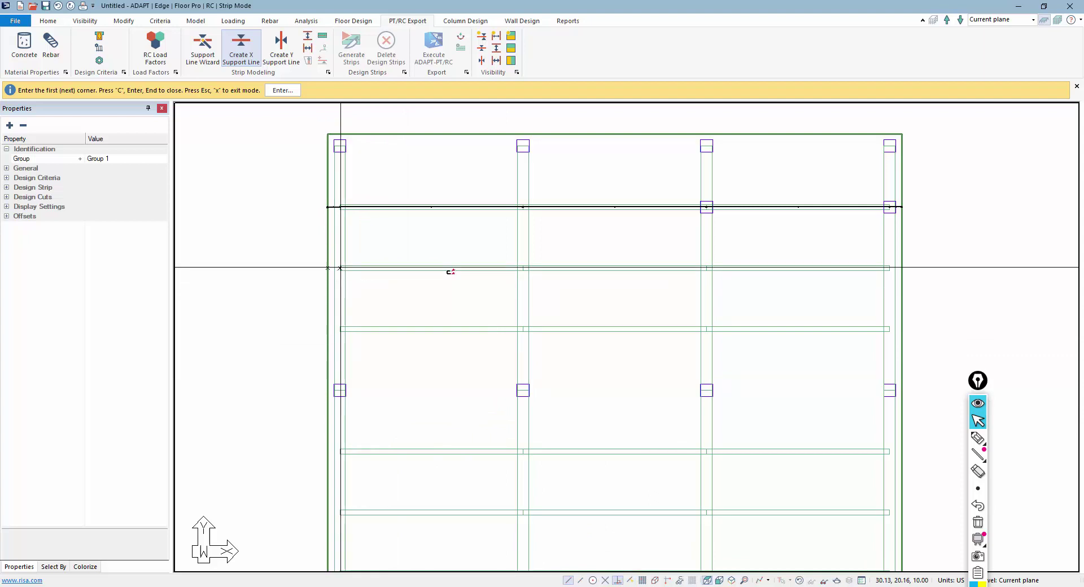
{"action": "left_click", "coordinate": [523, 268]}
{"action": "left_click", "coordinate": [706, 268]}
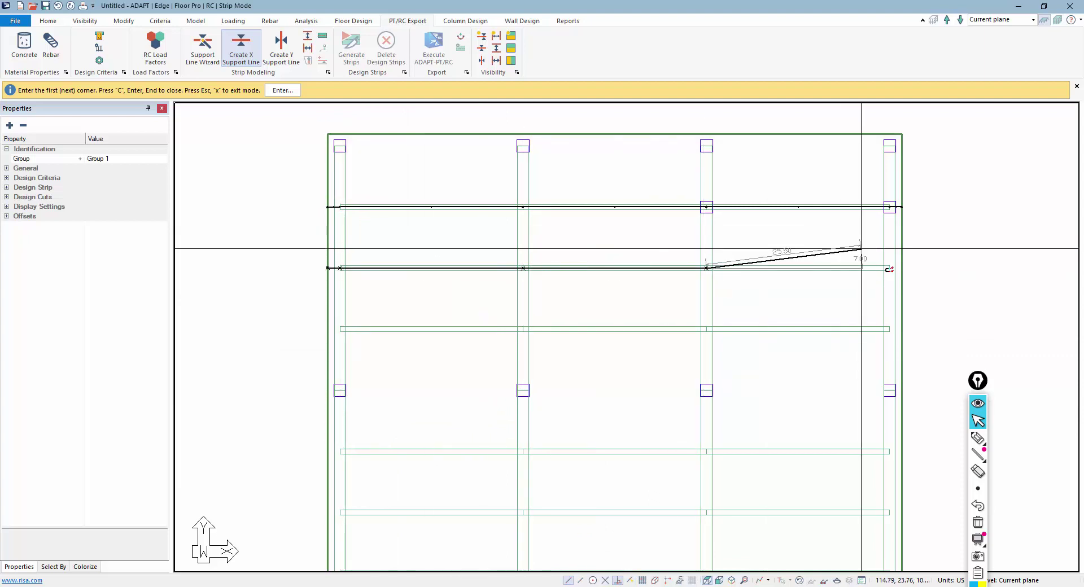
{"action": "left_click", "coordinate": [902, 268]}
{"action": "key", "text": "Return"}
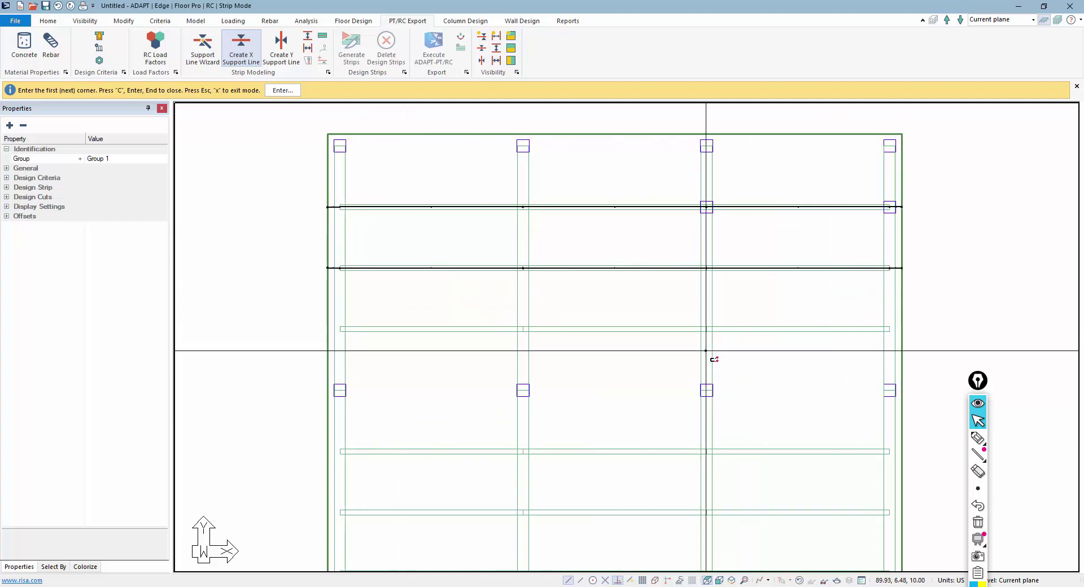
{"action": "key", "text": "Escape"}
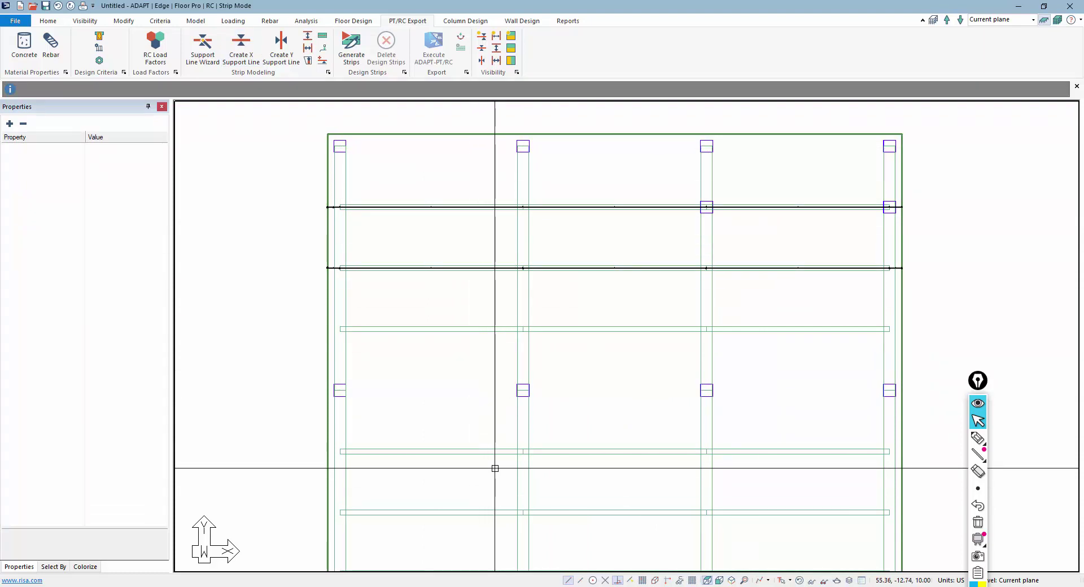
Step: Draw two horizontal support lines beyond both slab edges, one near the top columns and one lower
{"action": "left_click", "coordinate": [309, 37]}
{"action": "left_click", "coordinate": [315, 177]}
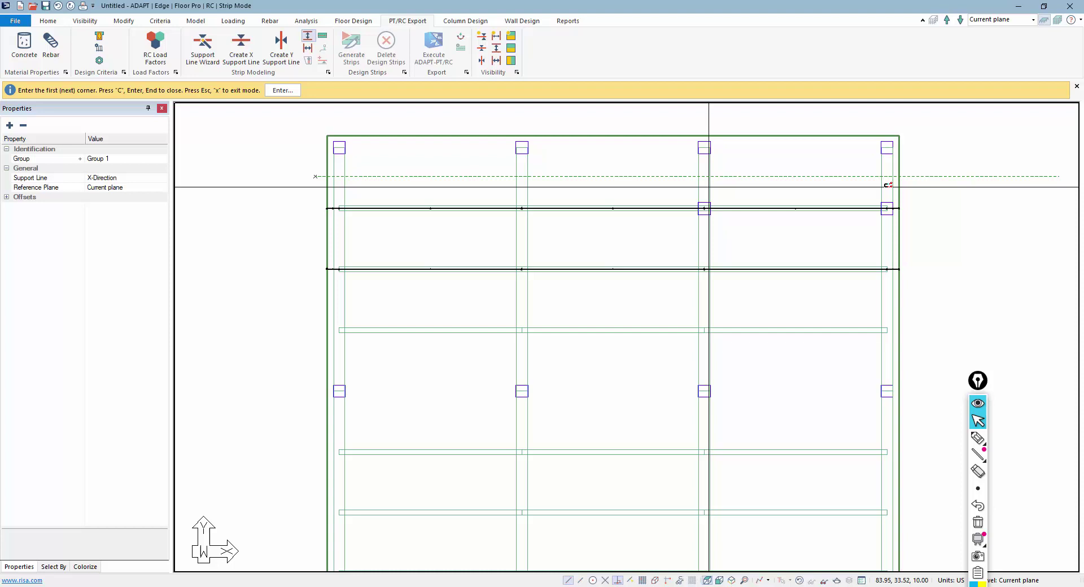
{"action": "left_click", "coordinate": [911, 176]}
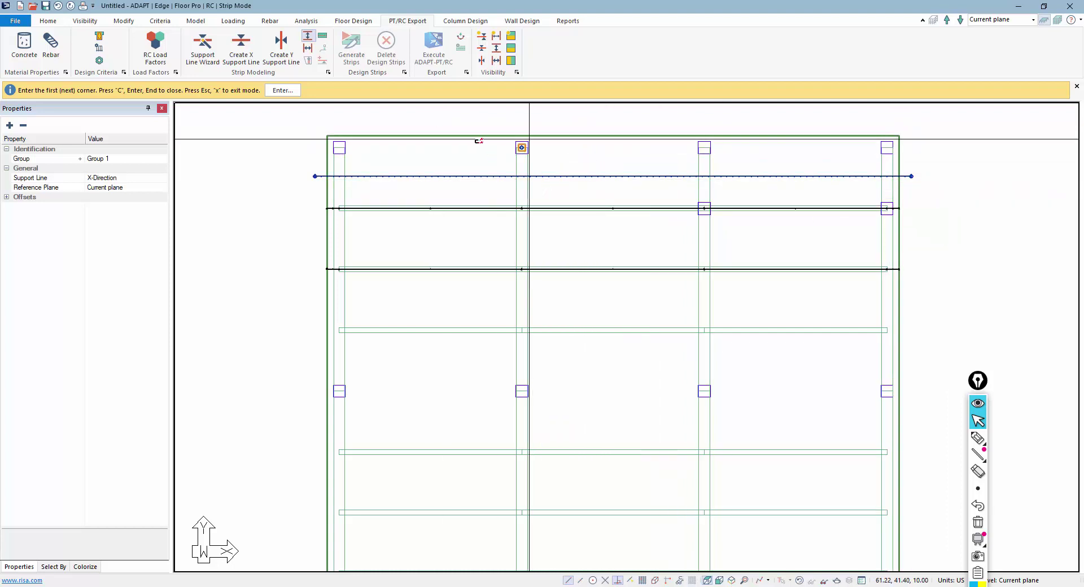
{"action": "left_click", "coordinate": [308, 301]}
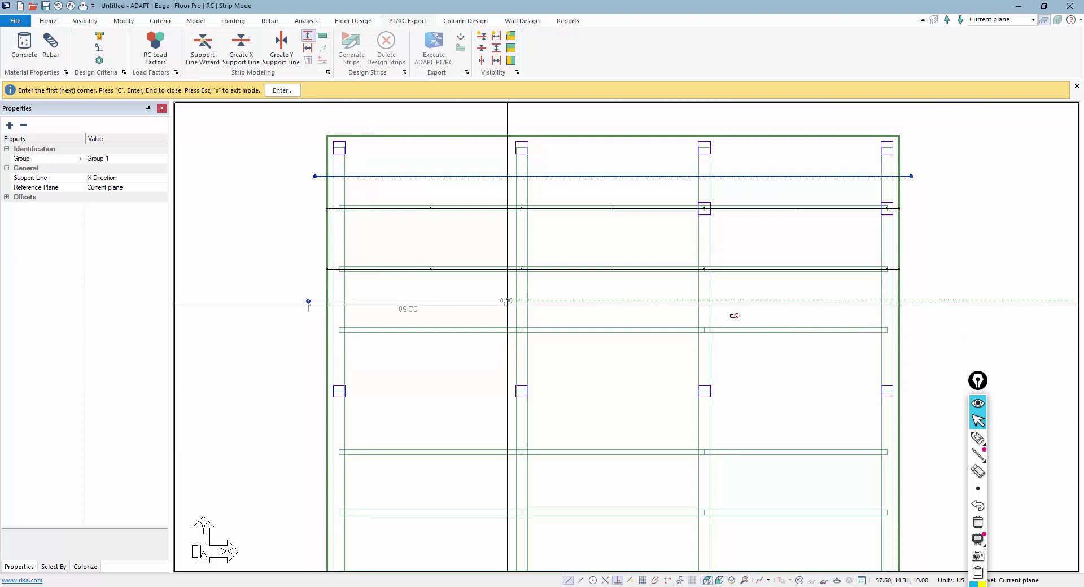
{"action": "left_click", "coordinate": [927, 302]}
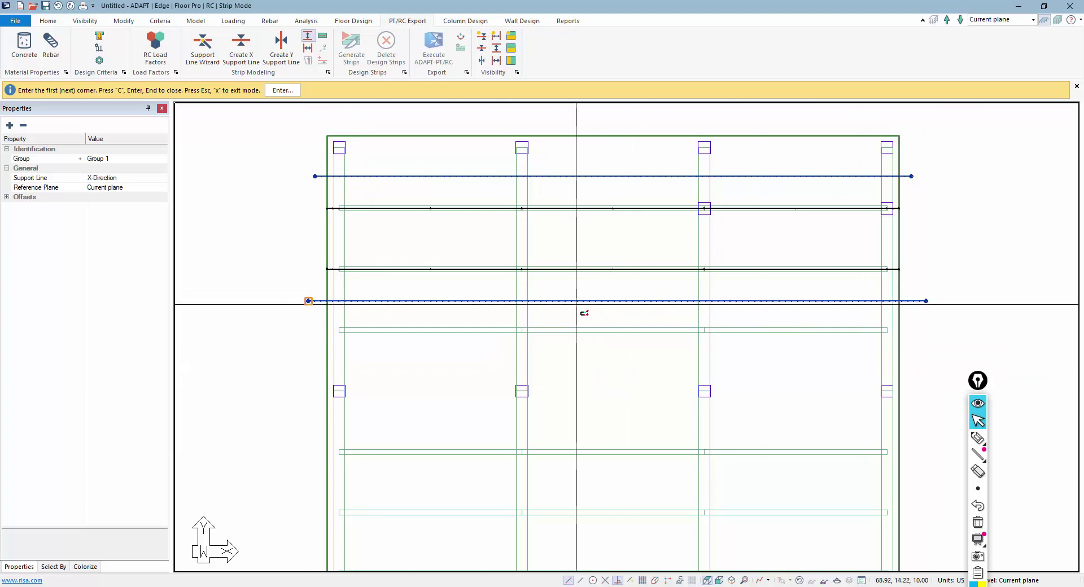
{"action": "key", "text": "Escape"}
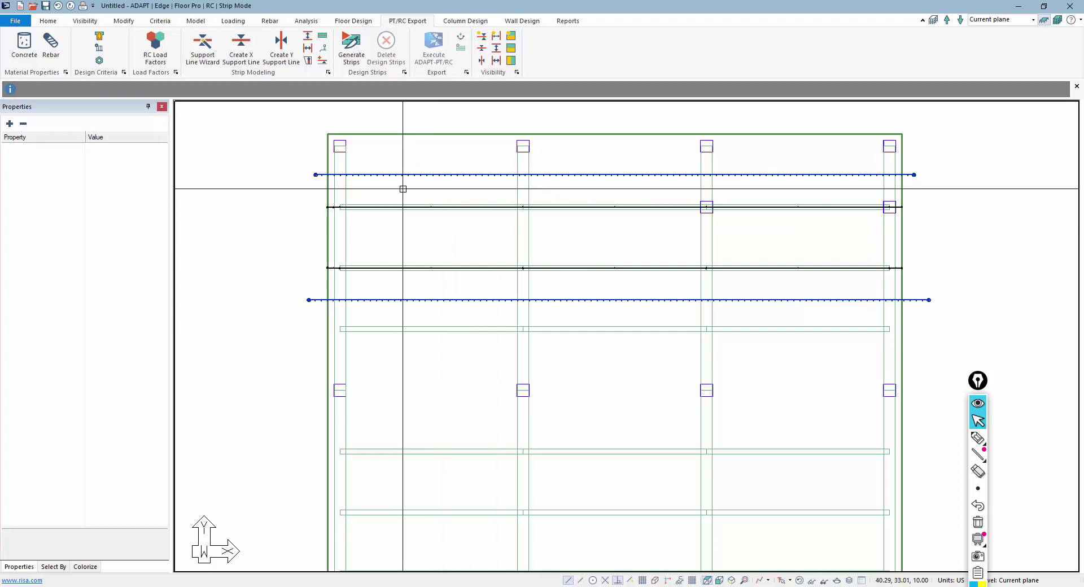
Step: Select Support Line 2 for a Strip Method Load Transfer, clearing the selection-required warning on the way
{"action": "scroll", "coordinate": [327, 214], "scroll_direction": "up", "scroll_amount": 3}
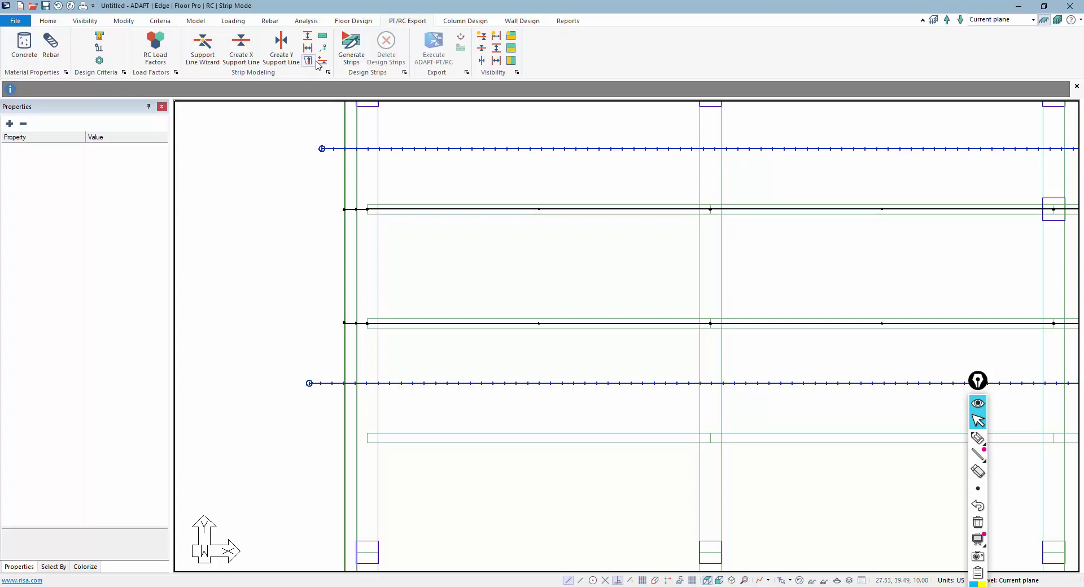
{"action": "left_click", "coordinate": [349, 209]}
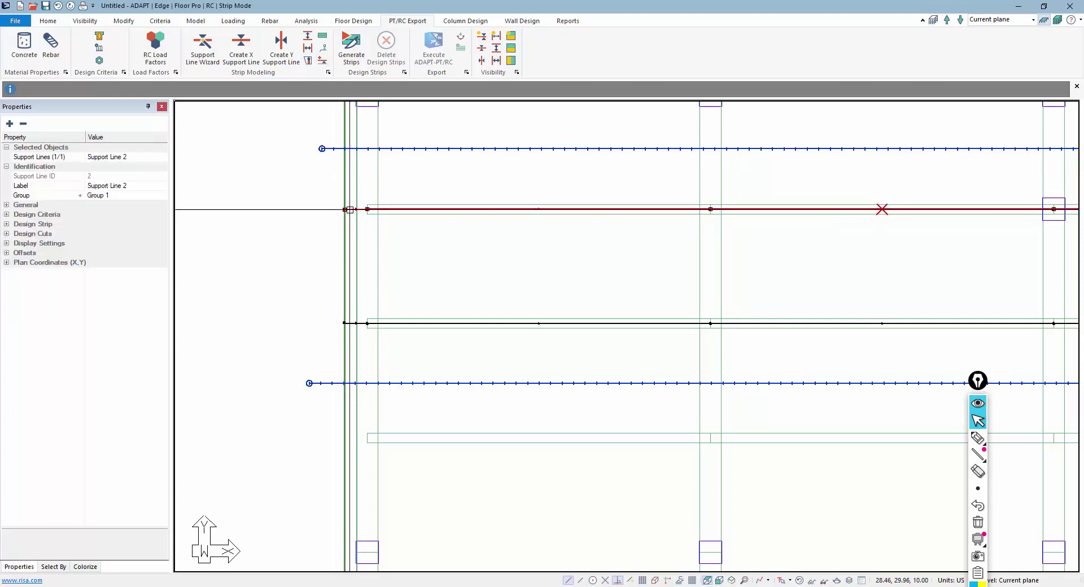
{"action": "left_click", "coordinate": [452, 249]}
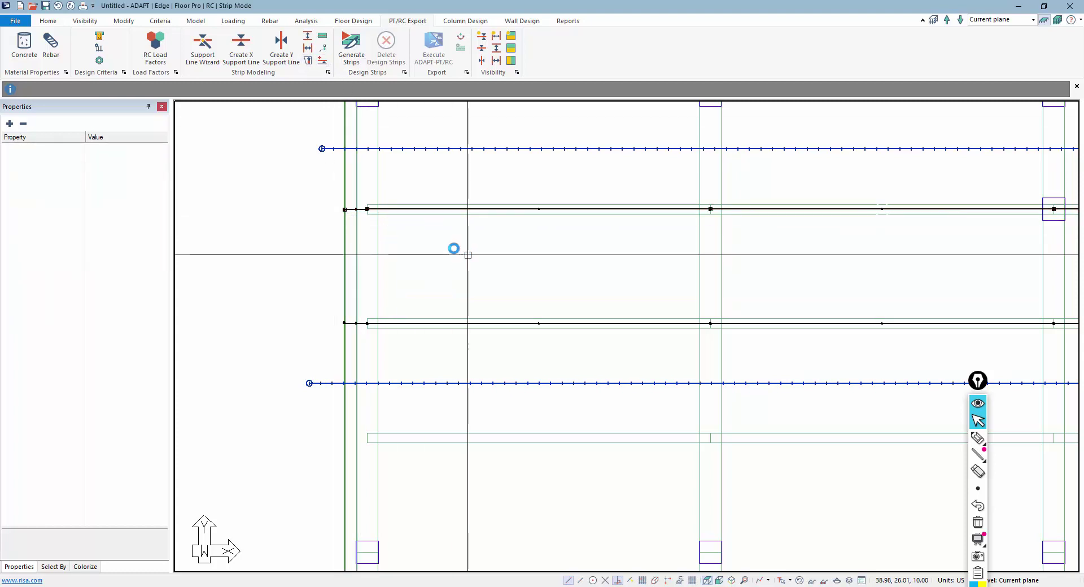
{"action": "left_click", "coordinate": [323, 62]}
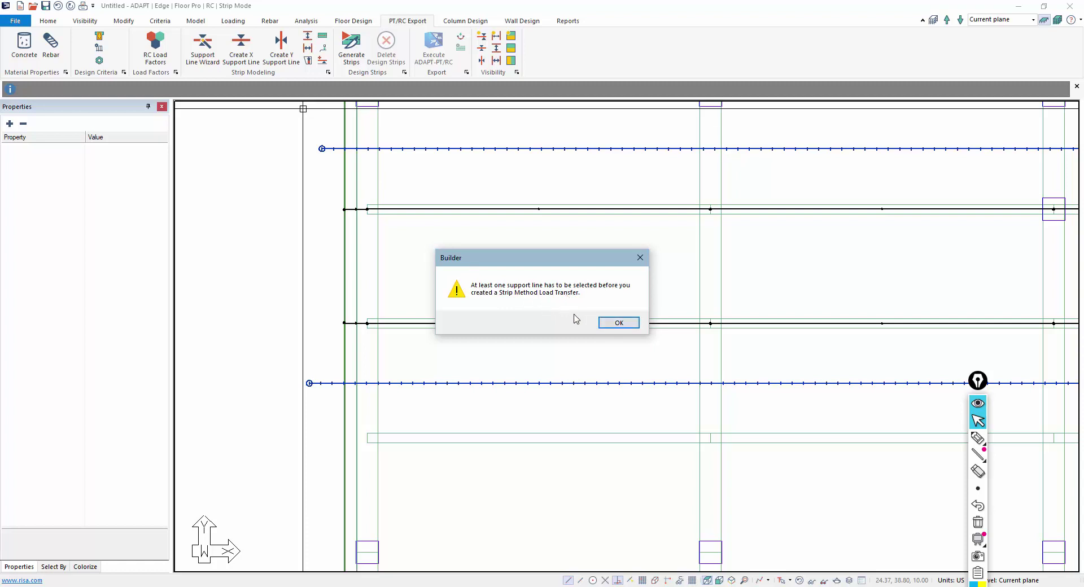
{"action": "left_click", "coordinate": [624, 324]}
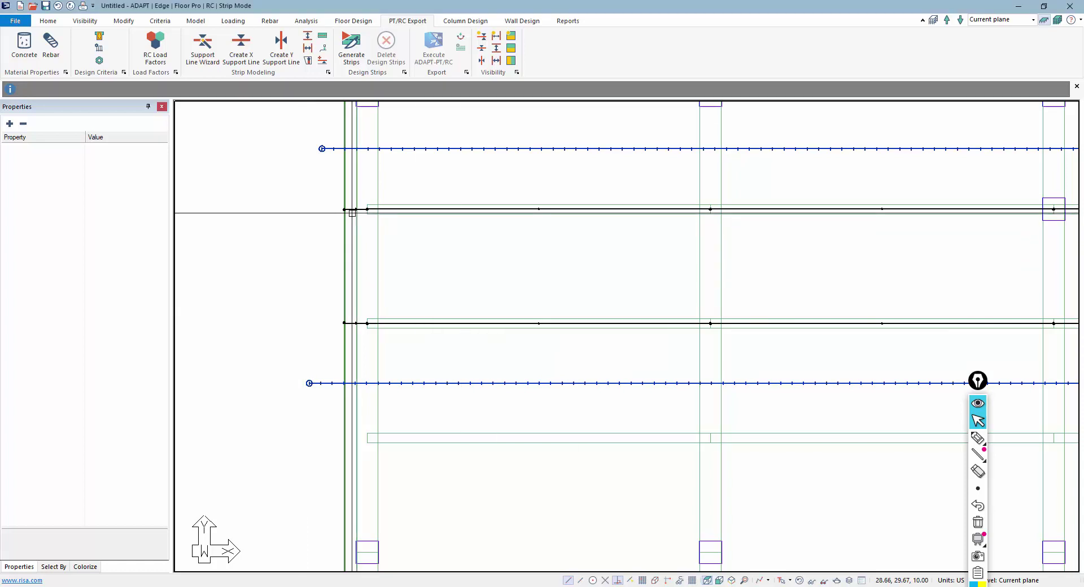
{"action": "left_click", "coordinate": [351, 210]}
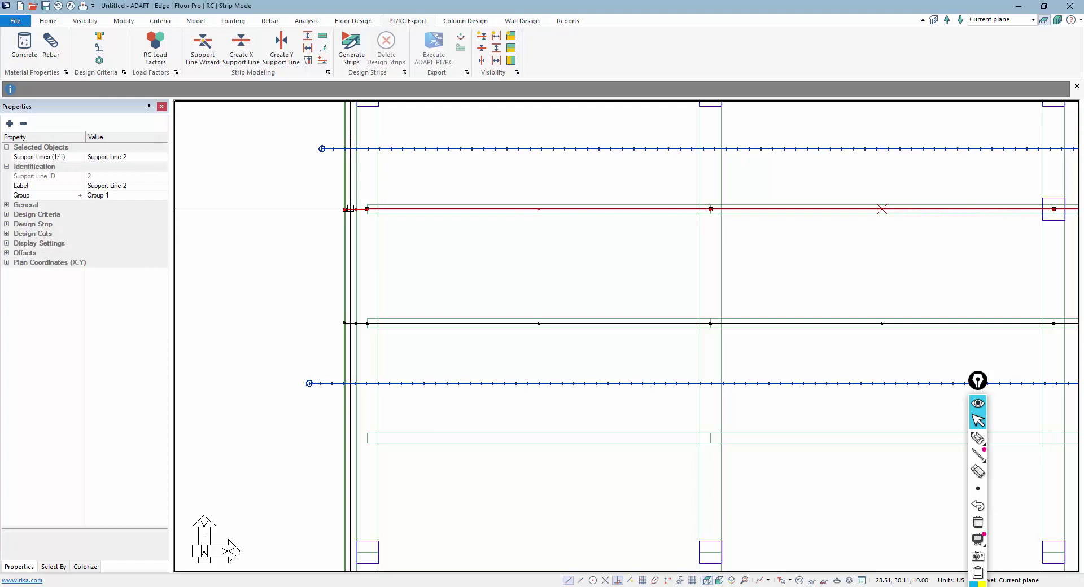
Step: Start a Strip Method Load Transfer on Support Line 2 and dismiss the explanatory note
{"action": "left_click", "coordinate": [321, 62]}
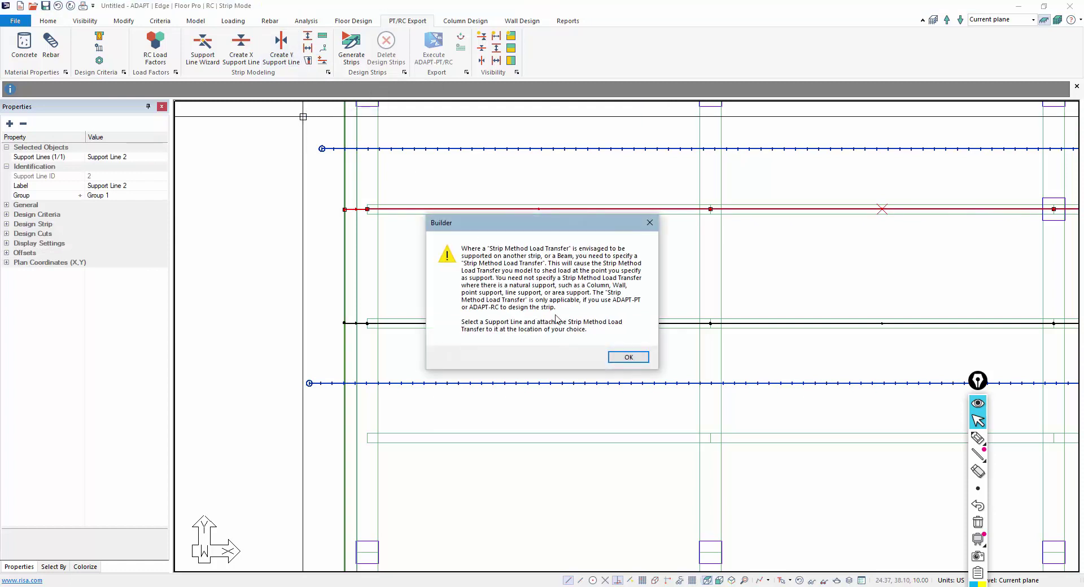
{"action": "left_click", "coordinate": [614, 358]}
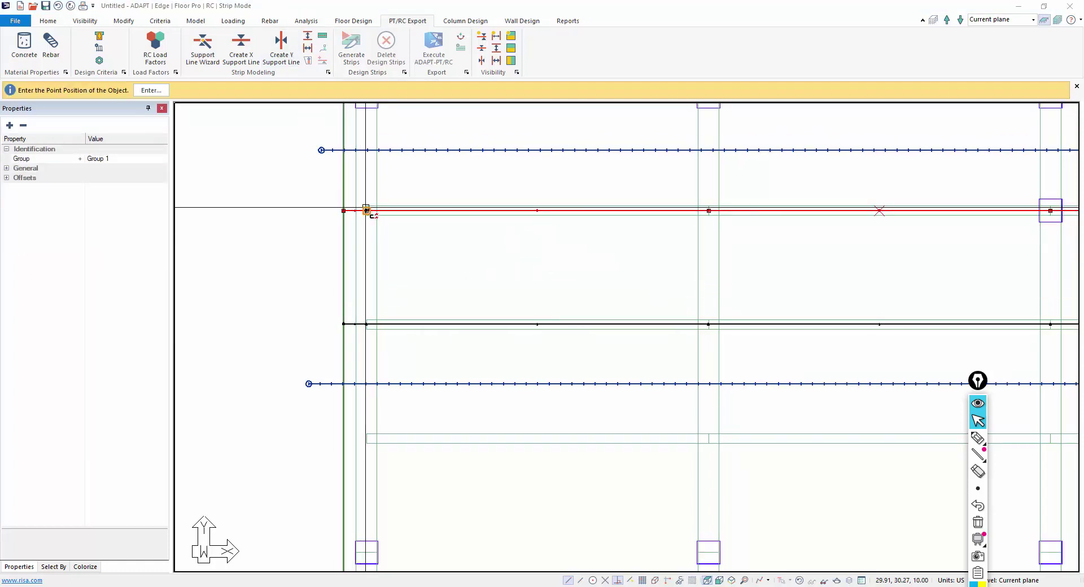
{"action": "left_click", "coordinate": [367, 211]}
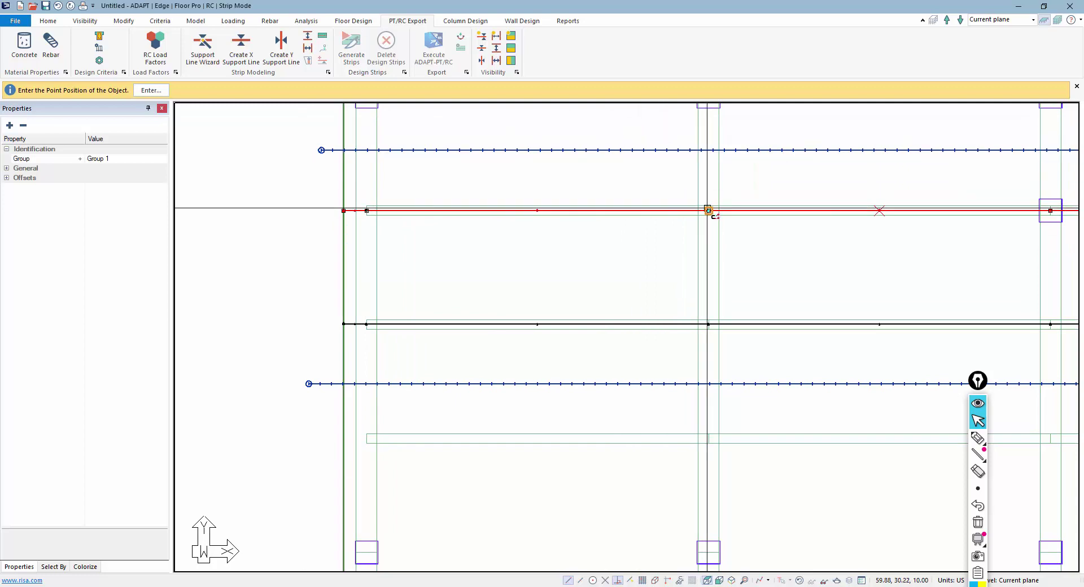
Step: Finish drawing Support Line 3 and select it
{"action": "scroll", "coordinate": [707, 210], "scroll_direction": "down", "scroll_amount": 5}
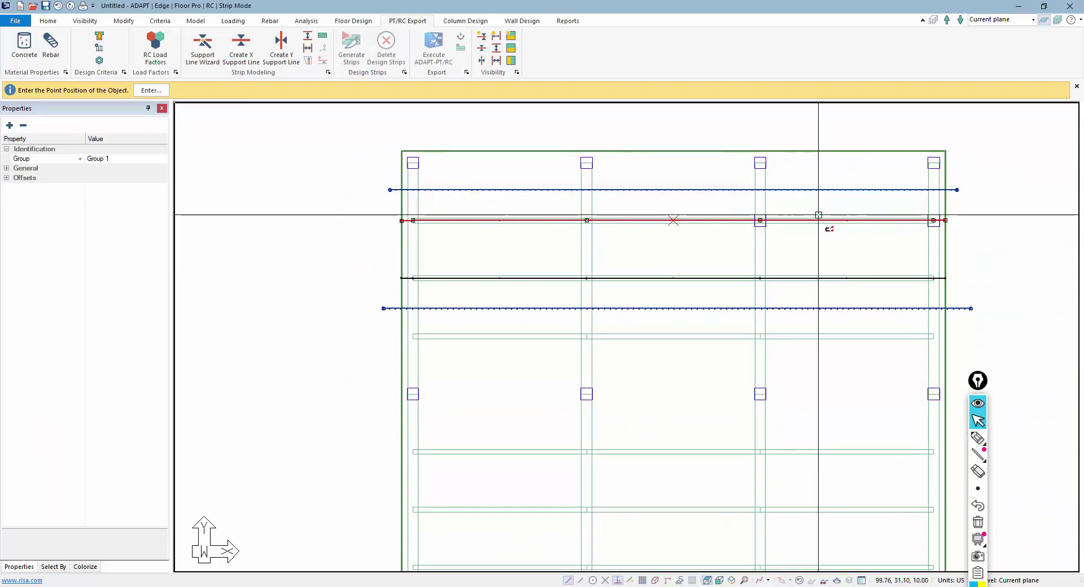
{"action": "scroll", "coordinate": [382, 326], "scroll_direction": "up", "scroll_amount": 2}
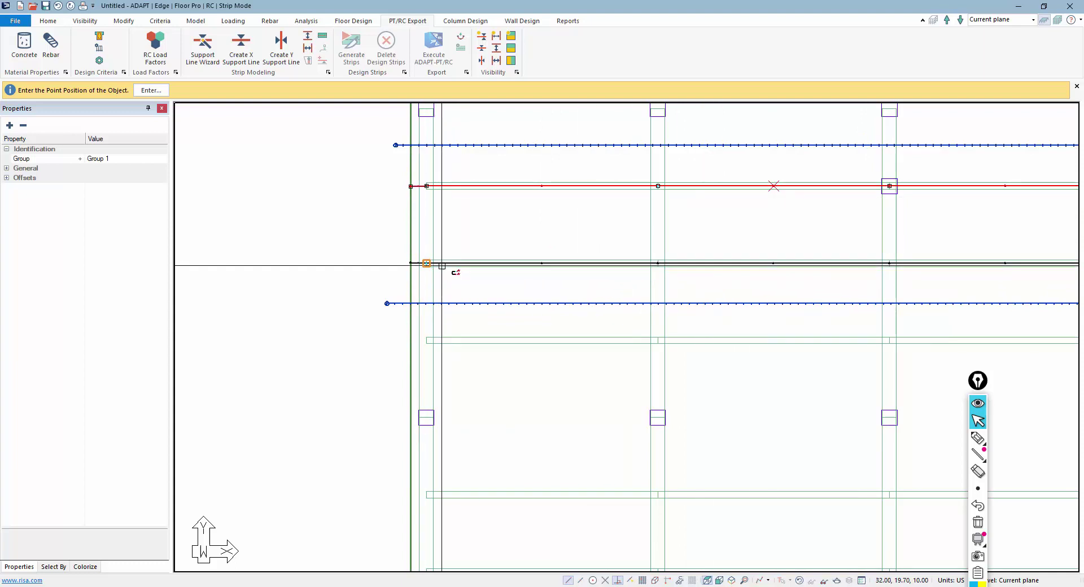
{"action": "key", "text": "Return"}
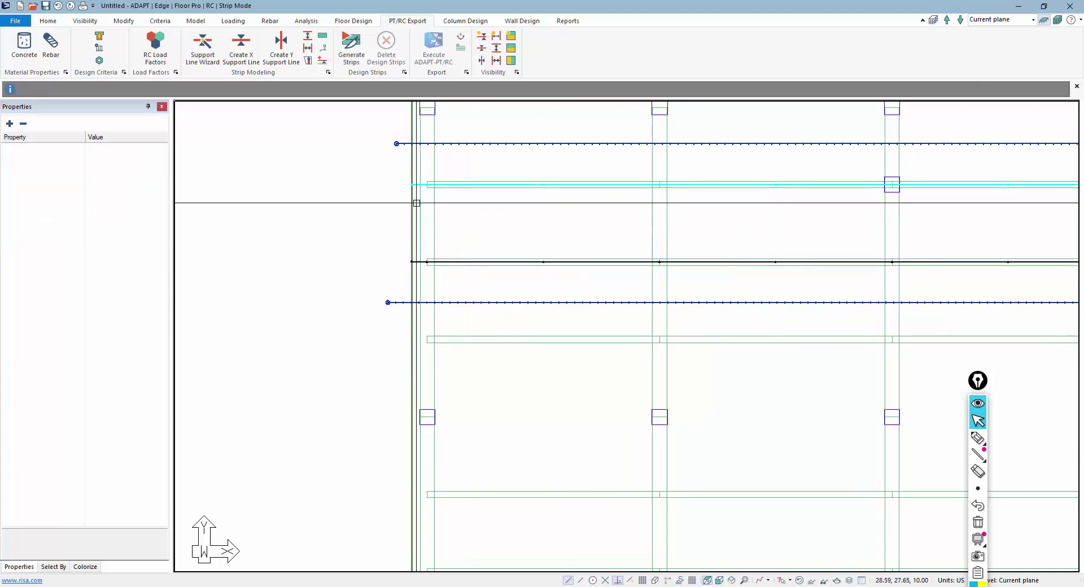
{"action": "scroll", "coordinate": [418, 262], "scroll_direction": "up", "scroll_amount": 1}
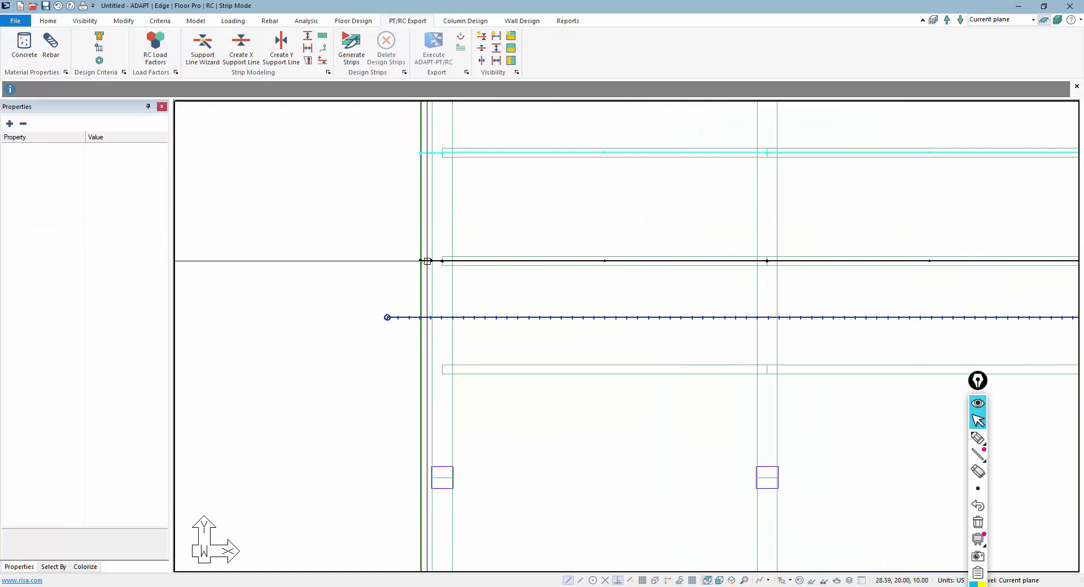
{"action": "left_click", "coordinate": [427, 261]}
{"action": "scroll", "coordinate": [395, 266], "scroll_direction": "down", "scroll_amount": 2}
Step: Start a strip method load transfer on Support Line 3, acknowledging the warning
{"action": "left_click", "coordinate": [323, 60]}
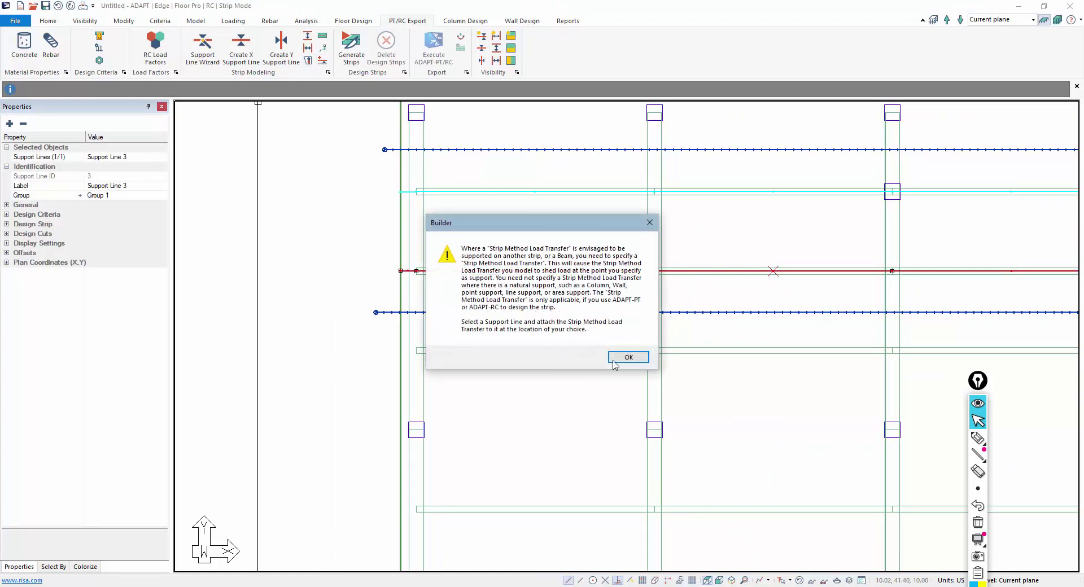
{"action": "left_click", "coordinate": [610, 356]}
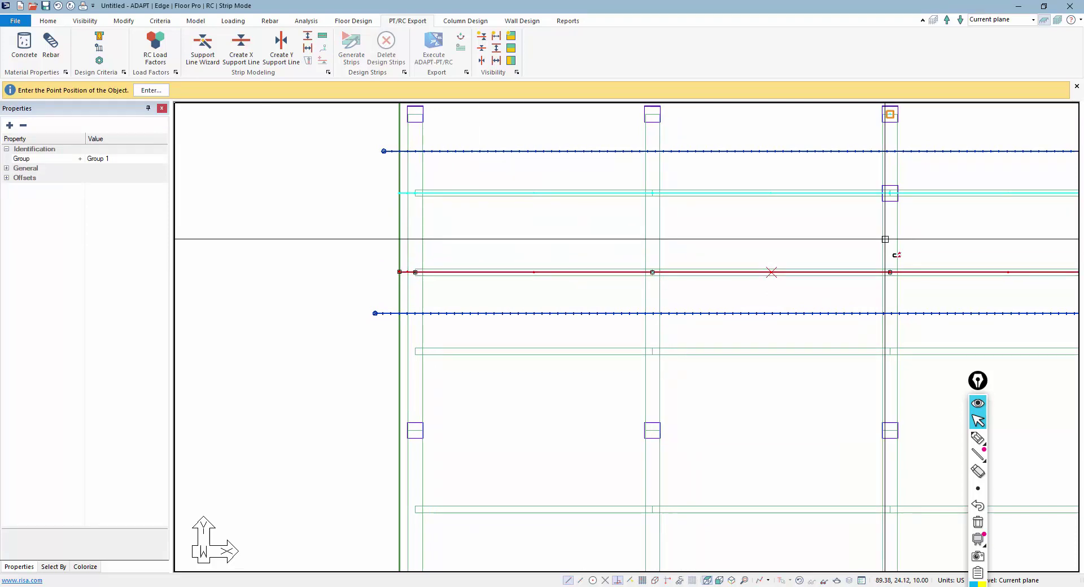
{"action": "scroll", "coordinate": [632, 267], "scroll_direction": "down", "scroll_amount": 1}
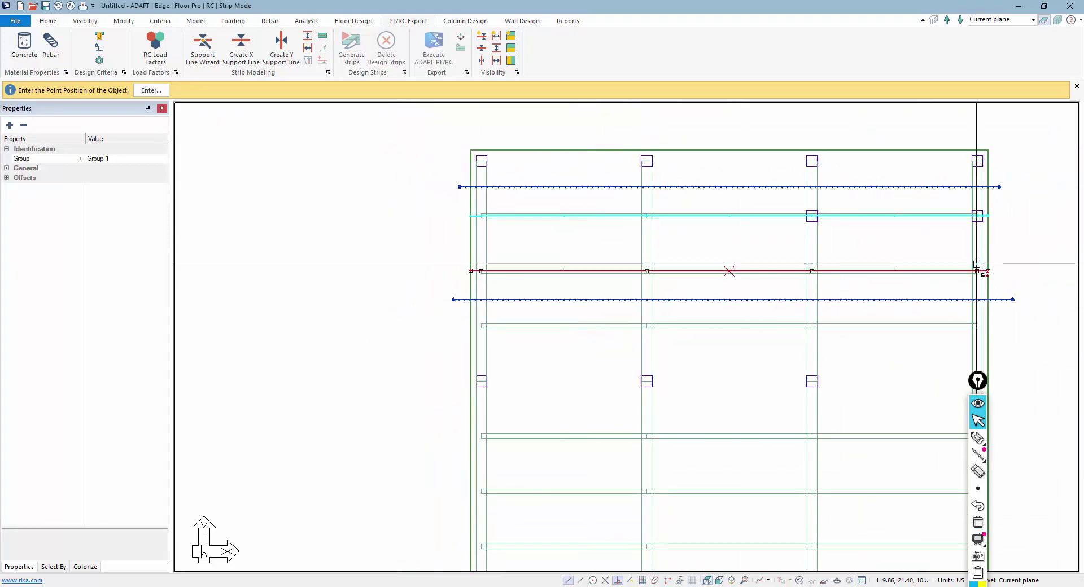
{"action": "scroll", "coordinate": [510, 301], "scroll_direction": "up", "scroll_amount": 1}
{"action": "scroll", "coordinate": [511, 301], "scroll_direction": "up", "scroll_amount": 2}
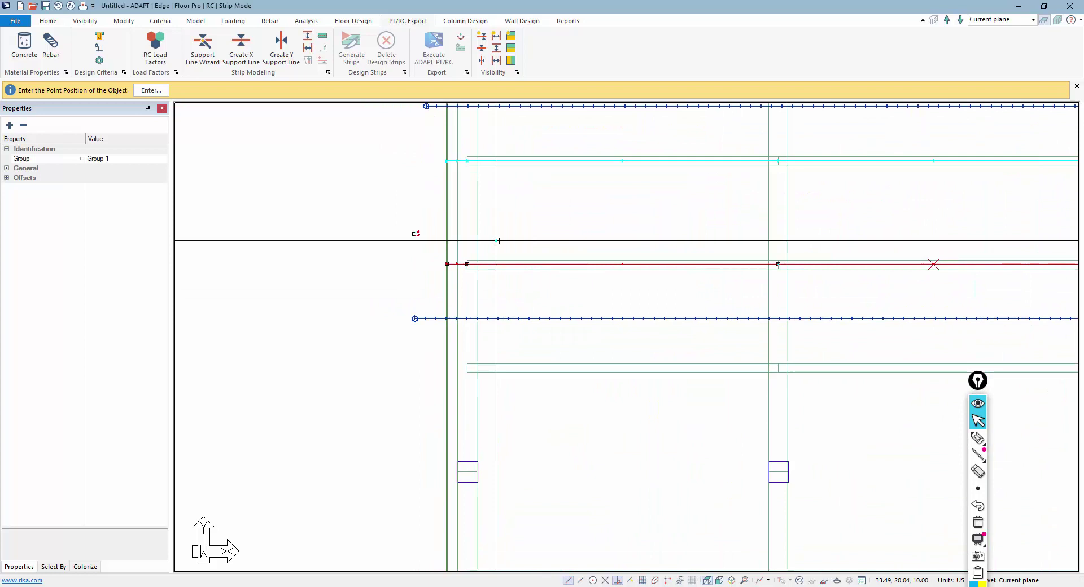
Step: Cancel the transfer-point placement and pan the plan to show more columns
{"action": "key", "text": "Escape"}
{"action": "right_click", "coordinate": [356, 213]}
{"action": "left_click", "coordinate": [375, 198]}
{"action": "middle_click_drag", "start_coordinate": [375, 198], "coordinate": [364, 218]}
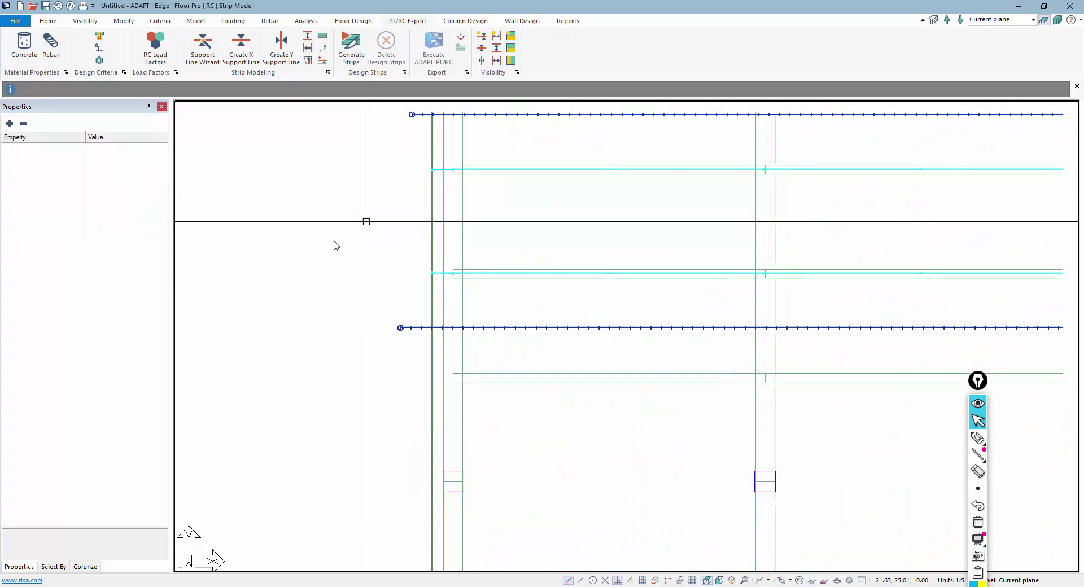
{"action": "scroll", "coordinate": [416, 214], "scroll_direction": "down", "scroll_amount": 1}
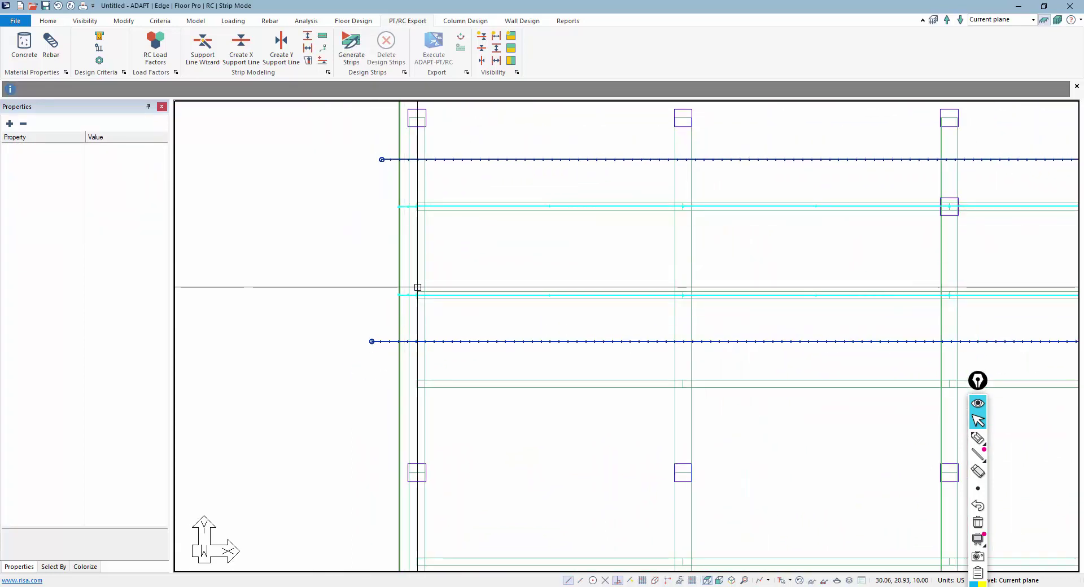
{"action": "scroll", "coordinate": [353, 206], "scroll_direction": "down", "scroll_amount": 2}
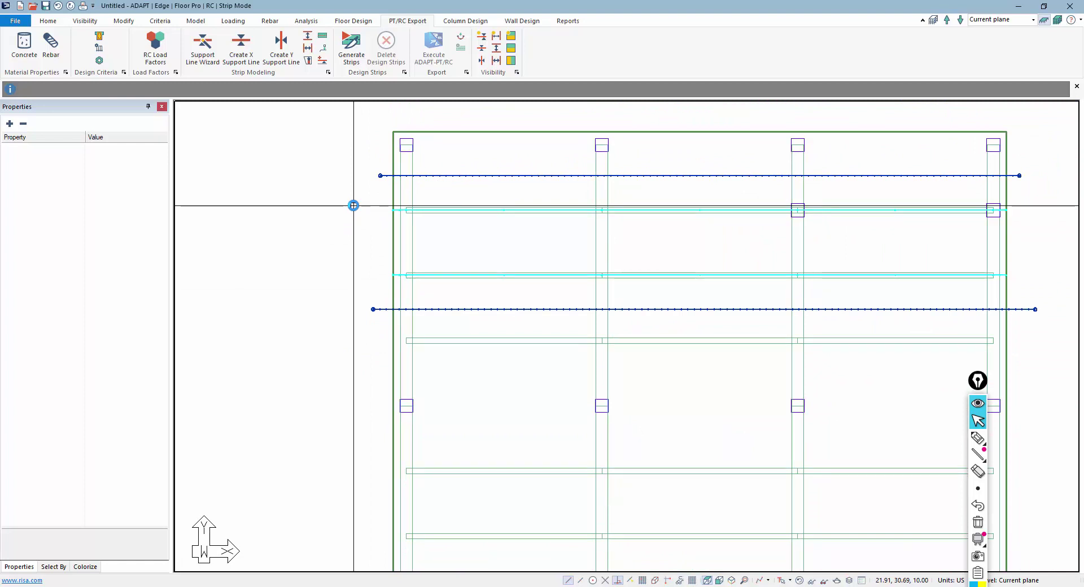
Step: Place Point Support 1 as a strip method load transfer on the support line
{"action": "left_click", "coordinate": [323, 61]}
{"action": "scroll", "coordinate": [405, 203], "scroll_direction": "up", "scroll_amount": 6}
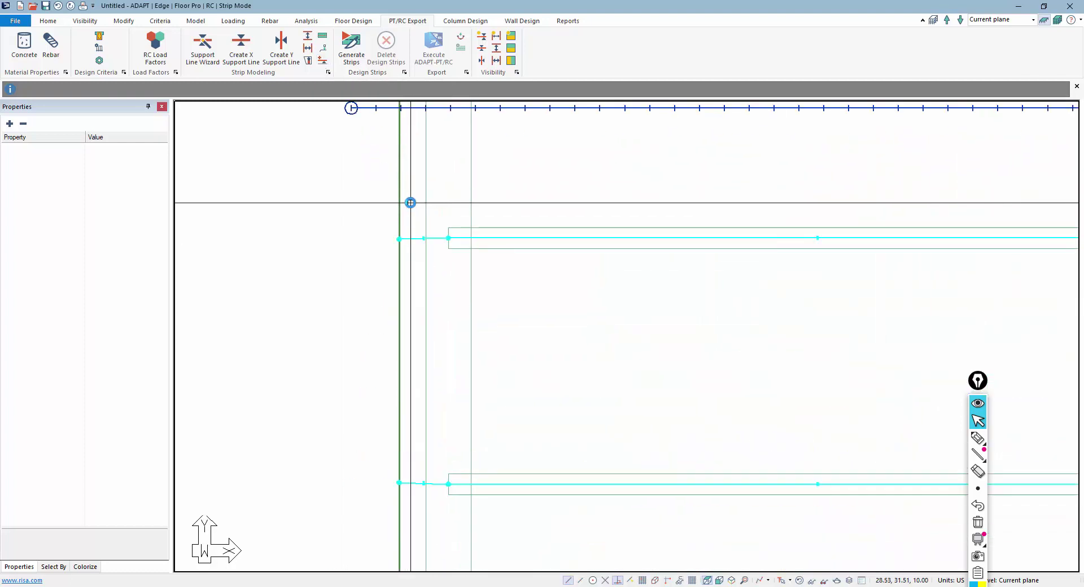
{"action": "scroll", "coordinate": [439, 244], "scroll_direction": "up", "scroll_amount": 8}
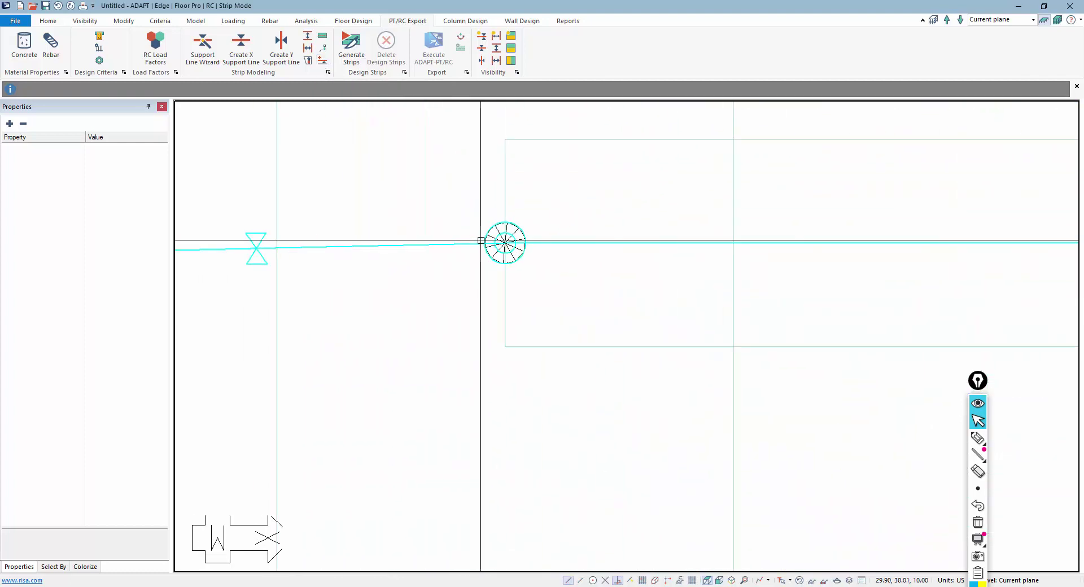
{"action": "double_click", "coordinate": [497, 237]}
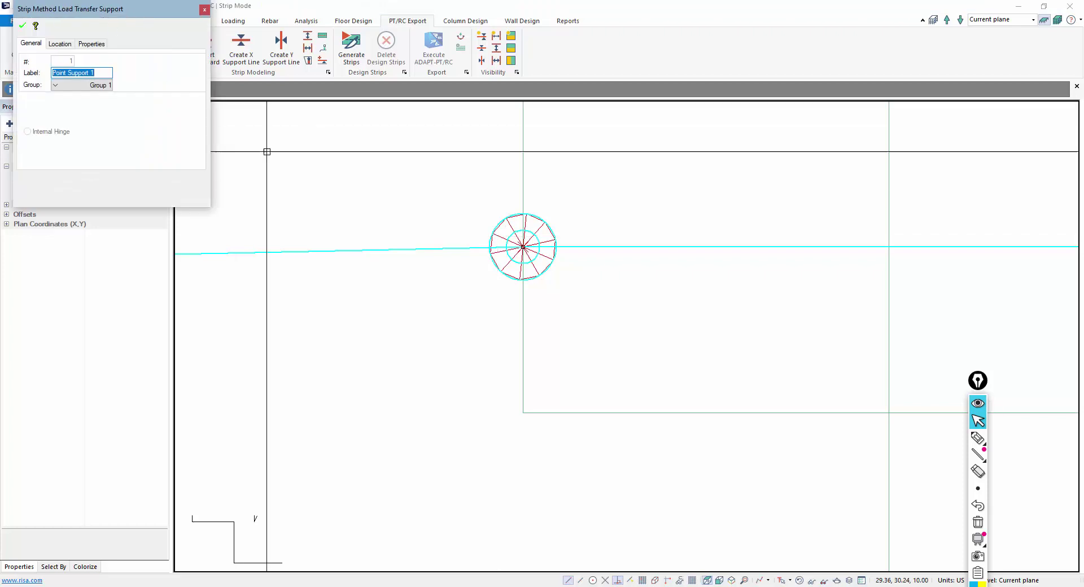
{"action": "key", "text": "Escape"}
{"action": "key", "text": "Escape"}
{"action": "scroll", "coordinate": [332, 220], "scroll_direction": "down", "scroll_amount": 3}
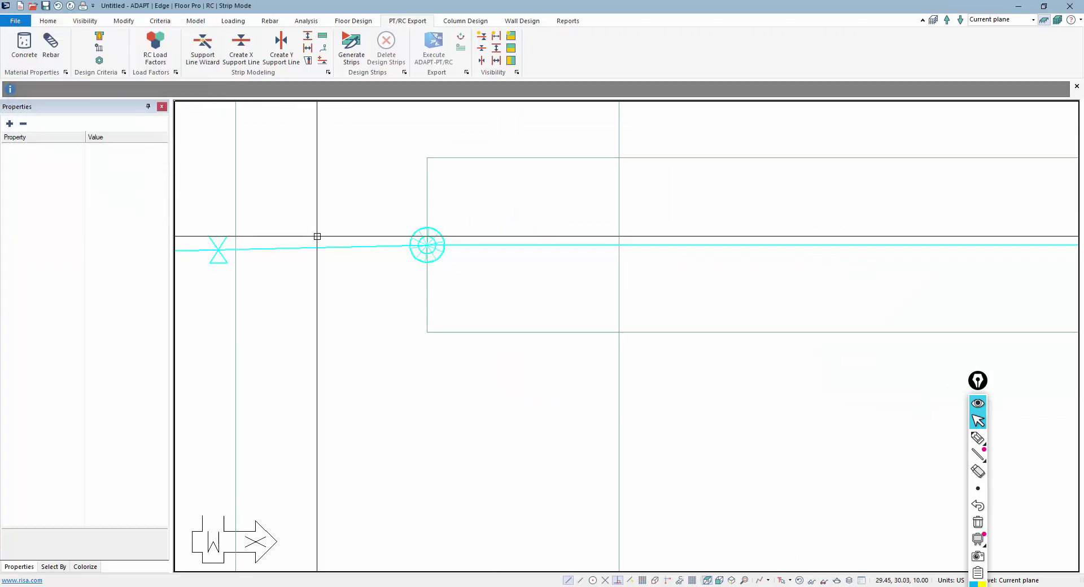
{"action": "scroll", "coordinate": [349, 203], "scroll_direction": "up", "scroll_amount": 3}
{"action": "scroll", "coordinate": [408, 235], "scroll_direction": "down", "scroll_amount": 4}
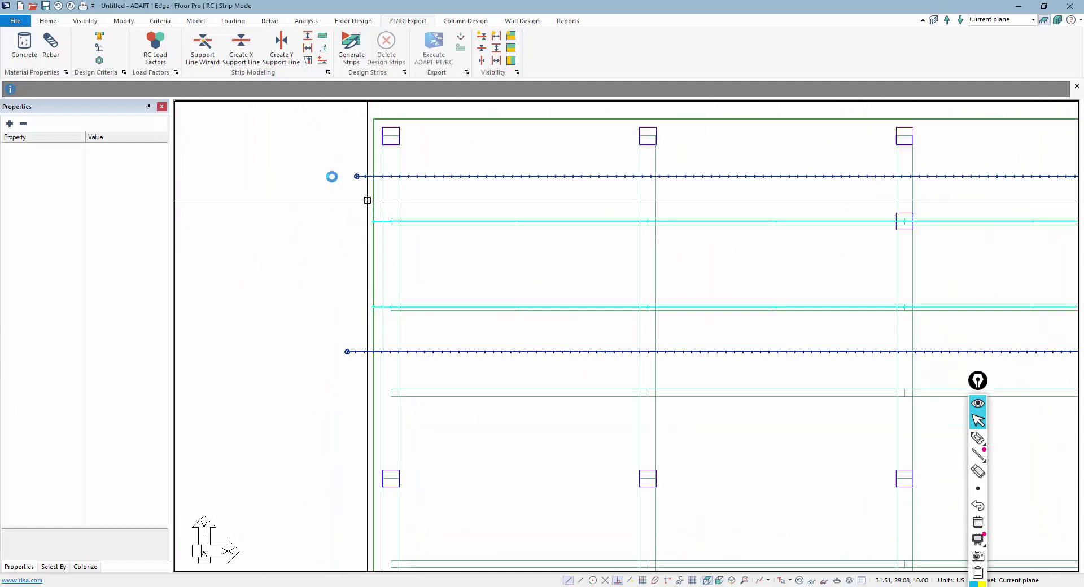
Step: Generate the idealized design strips and acknowledge the success message
{"action": "left_click", "coordinate": [351, 48]}
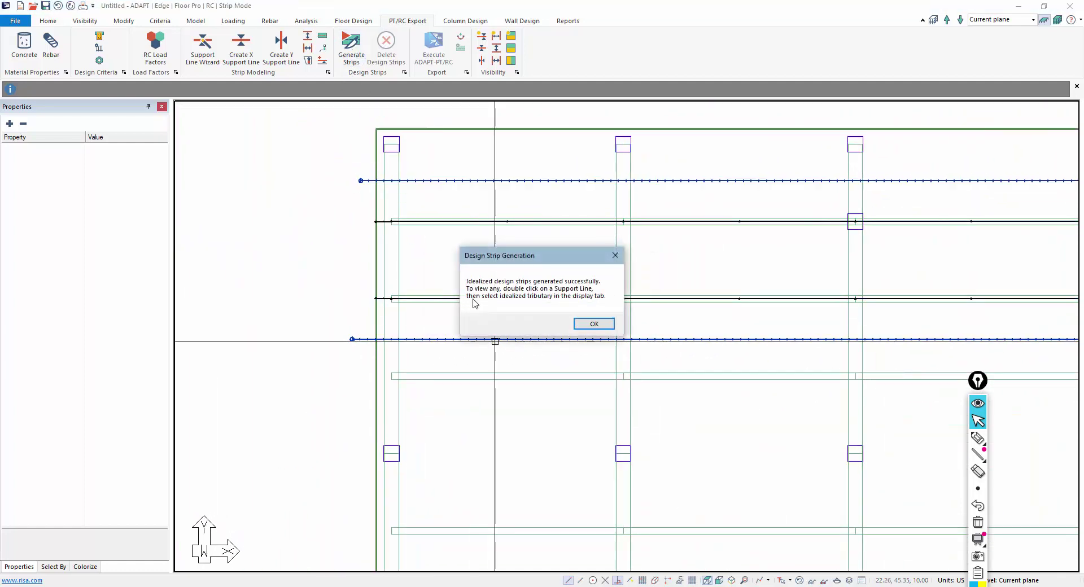
{"action": "left_click", "coordinate": [594, 324]}
{"action": "scroll", "coordinate": [305, 246], "scroll_direction": "down", "scroll_amount": 2}
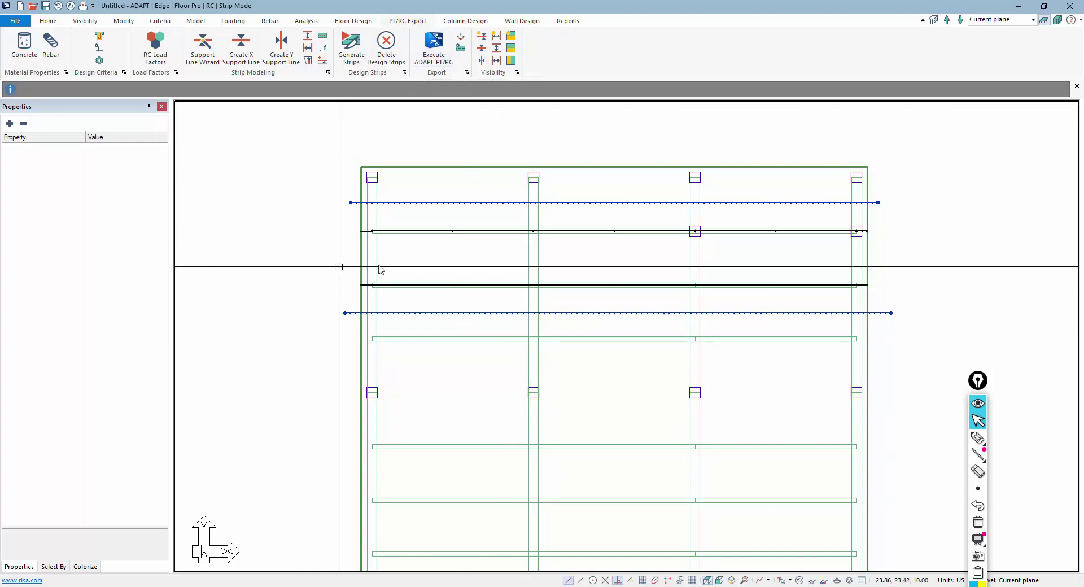
{"action": "scroll", "coordinate": [361, 232], "scroll_direction": "up", "scroll_amount": 3}
Step: Export Support Line 2's strips as ADAPT-PT/RC input data into the STRIP_MODEL folder
{"action": "left_click", "coordinate": [382, 233]}
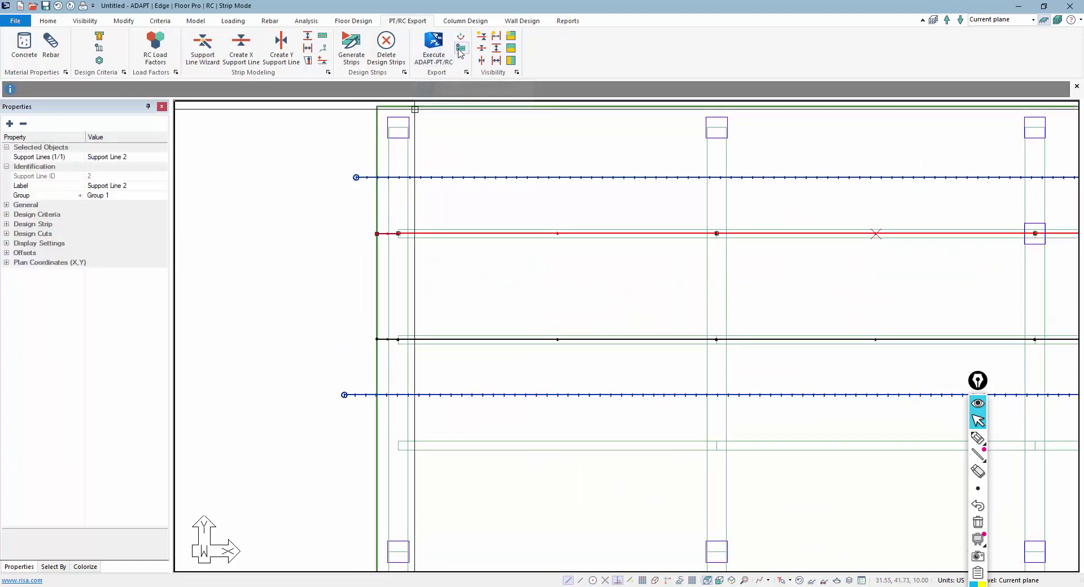
{"action": "left_click", "coordinate": [459, 49]}
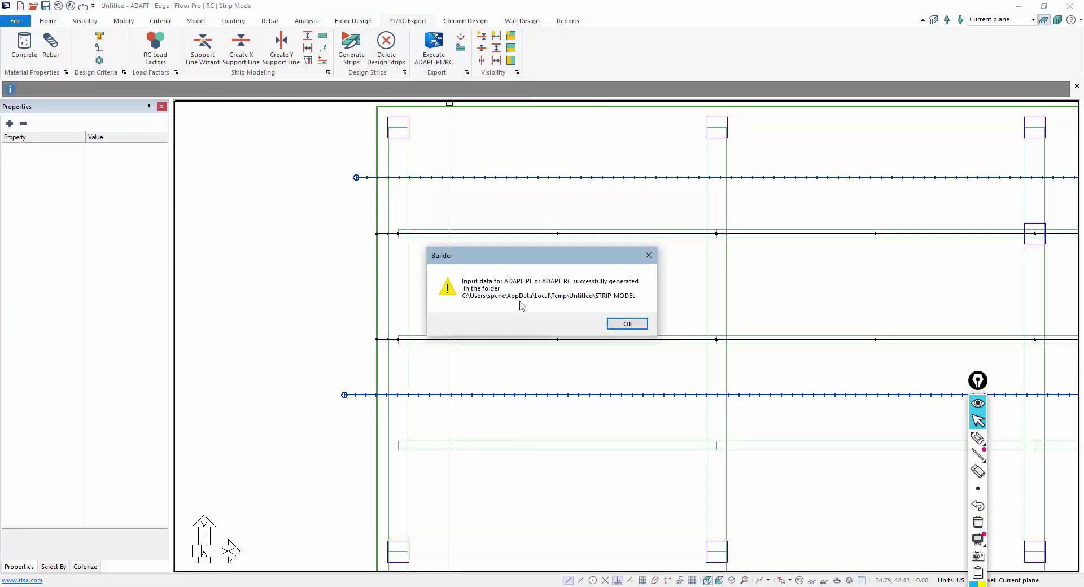
{"action": "left_click", "coordinate": [626, 323]}
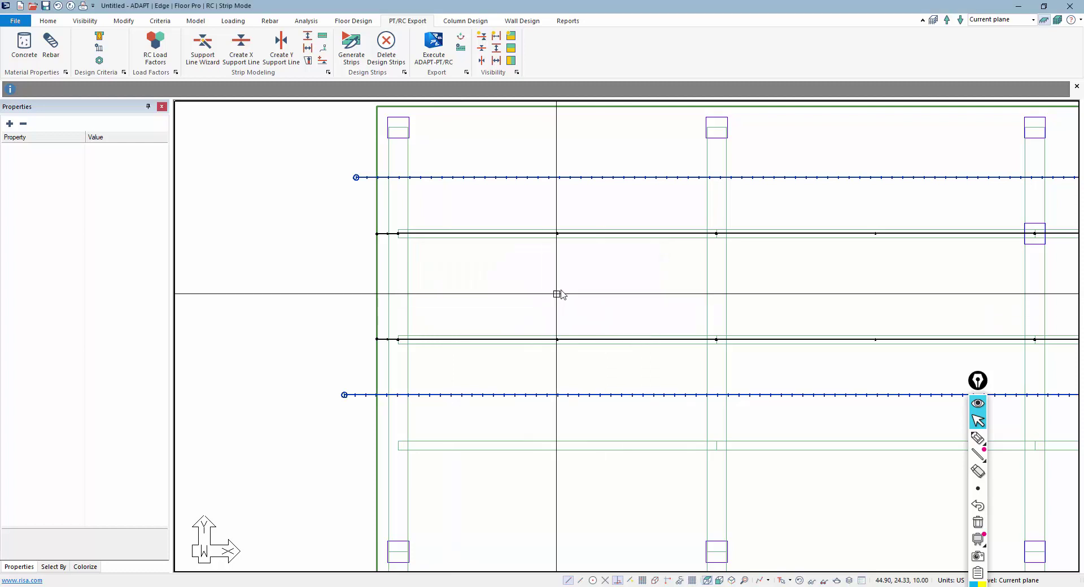
{"action": "scroll", "coordinate": [421, 262], "scroll_direction": "up", "scroll_amount": 3}
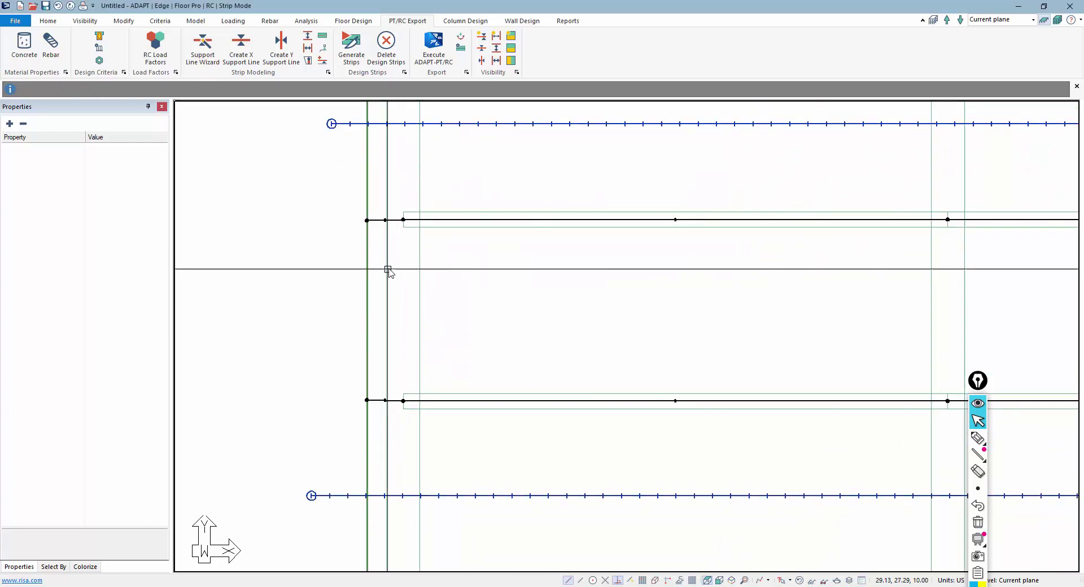
{"action": "scroll", "coordinate": [390, 265], "scroll_direction": "down", "scroll_amount": 3}
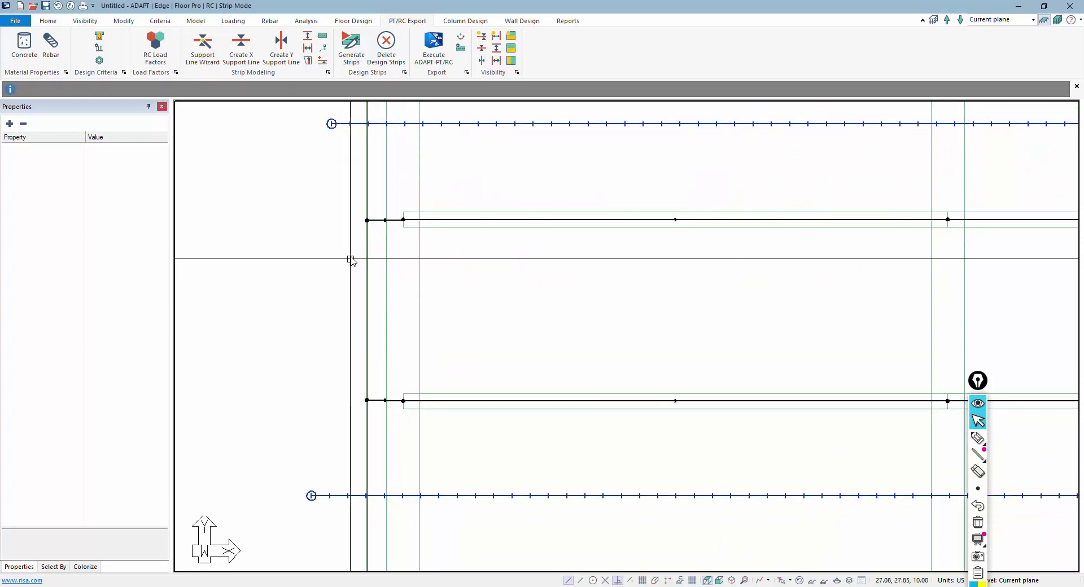
{"action": "scroll", "coordinate": [347, 260], "scroll_direction": "down", "scroll_amount": 2}
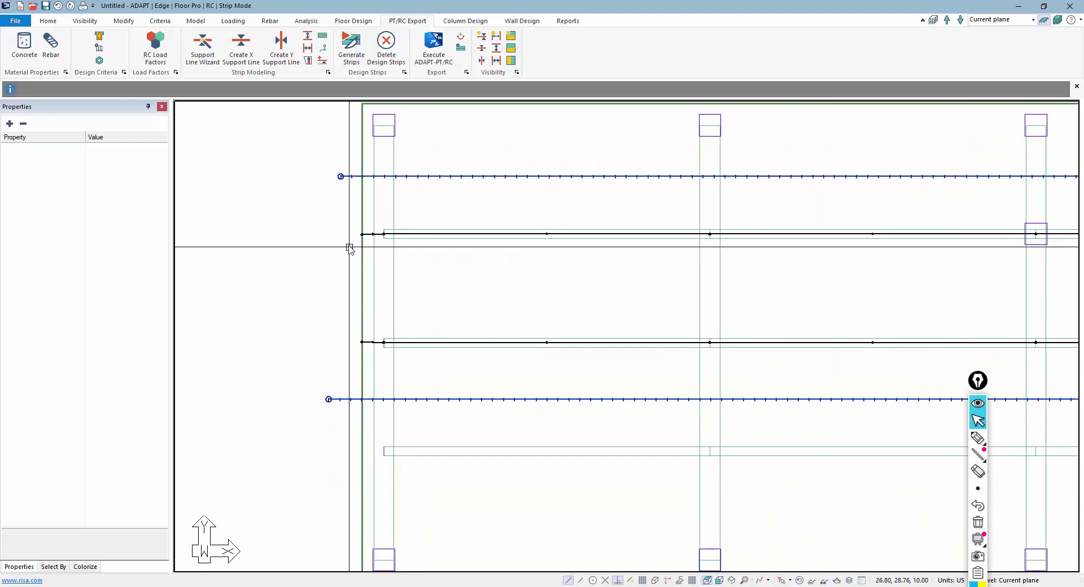
{"action": "scroll", "coordinate": [390, 257], "scroll_direction": "up", "scroll_amount": 4}
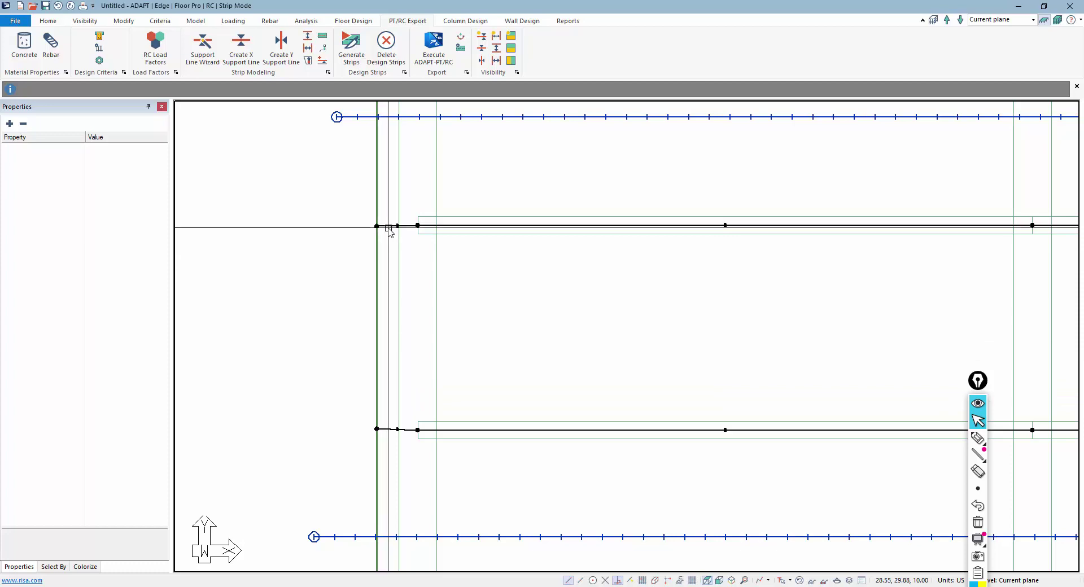
Step: Show the upper support line's strip as a rotated 3D wireframe, then send it to ADAPT-PT/RC
{"action": "double_click", "coordinate": [384, 226]}
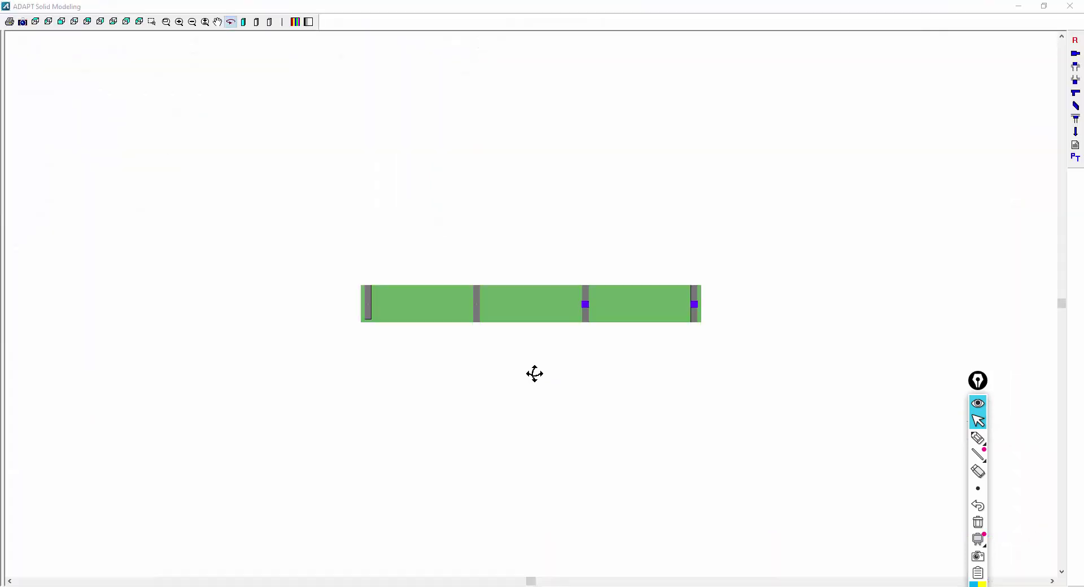
{"action": "left_click_drag", "start_coordinate": [534, 375], "coordinate": [324, 152]}
{"action": "left_click", "coordinate": [270, 22]}
{"action": "scroll", "coordinate": [380, 328], "scroll_direction": "up", "scroll_amount": 5}
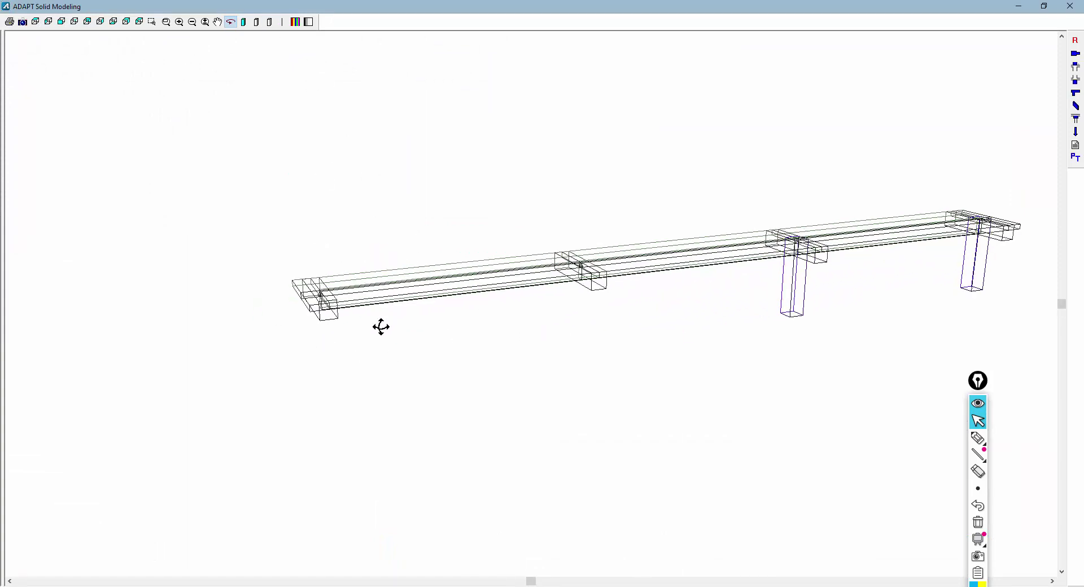
{"action": "scroll", "coordinate": [417, 326], "scroll_direction": "up", "scroll_amount": 5}
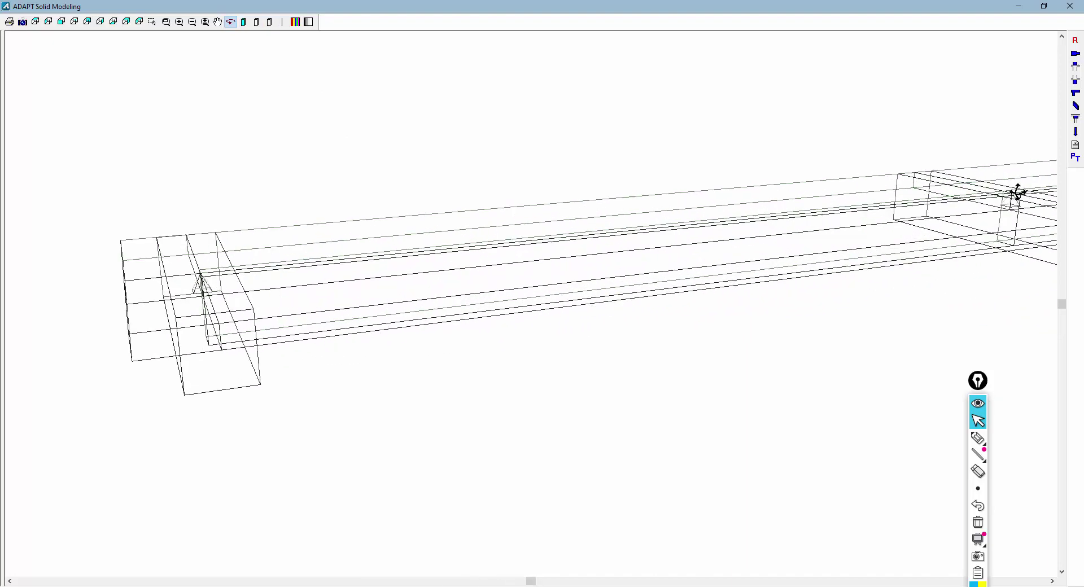
{"action": "scroll", "coordinate": [525, 270], "scroll_direction": "down", "scroll_amount": 3}
{"action": "scroll", "coordinate": [763, 356], "scroll_direction": "down", "scroll_amount": 3}
{"action": "scroll", "coordinate": [402, 343], "scroll_direction": "down", "scroll_amount": 2}
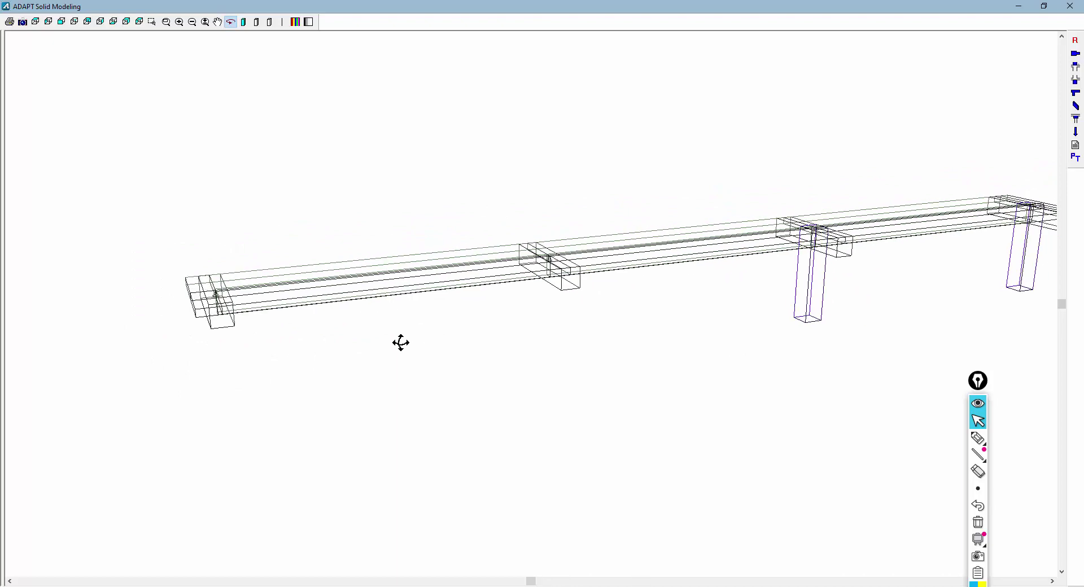
{"action": "scroll", "coordinate": [704, 334], "scroll_direction": "down", "scroll_amount": 2}
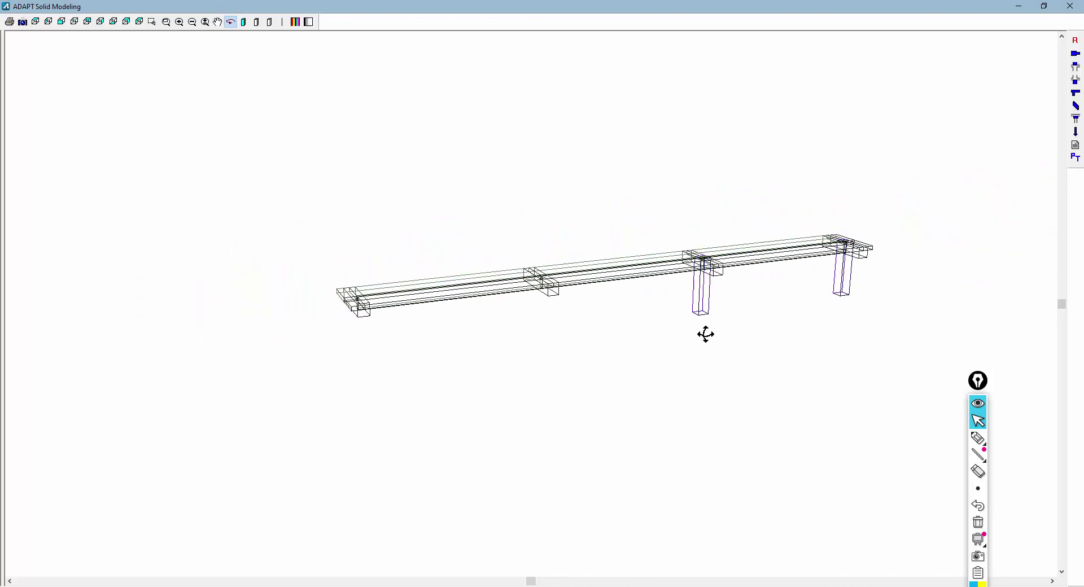
{"action": "left_click", "coordinate": [1076, 159]}
Step: Launch ADAPT-PT/RC with a post-tensioned design and open the strip's input data
{"action": "left_click", "coordinate": [1076, 159]}
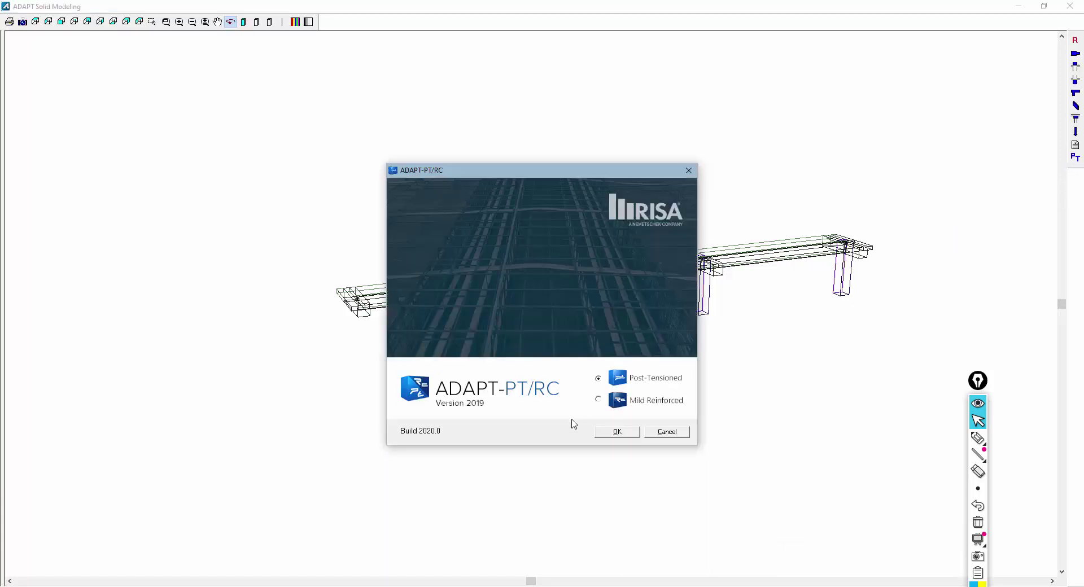
{"action": "left_click", "coordinate": [617, 432]}
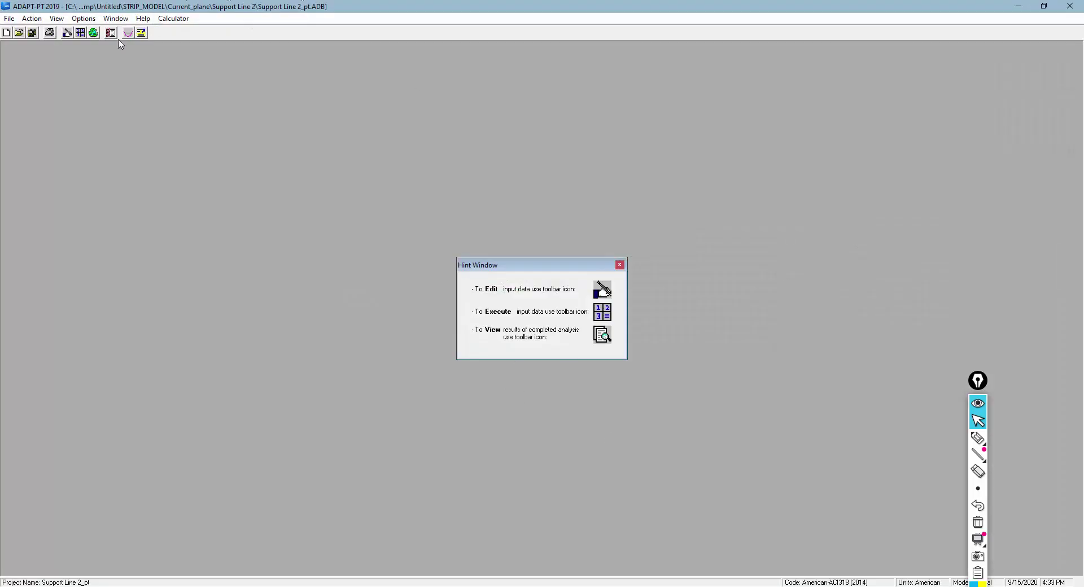
{"action": "left_click", "coordinate": [66, 33]}
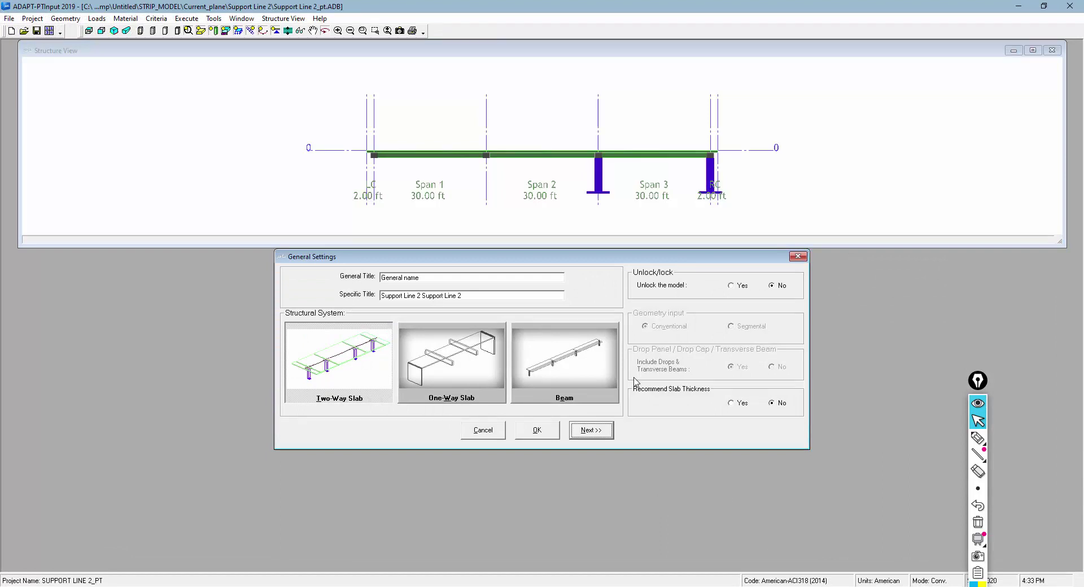
Step: Display the tendon profile in the structure view, tilted into 3-D
{"action": "scroll", "coordinate": [406, 162], "scroll_direction": "up", "scroll_amount": 4}
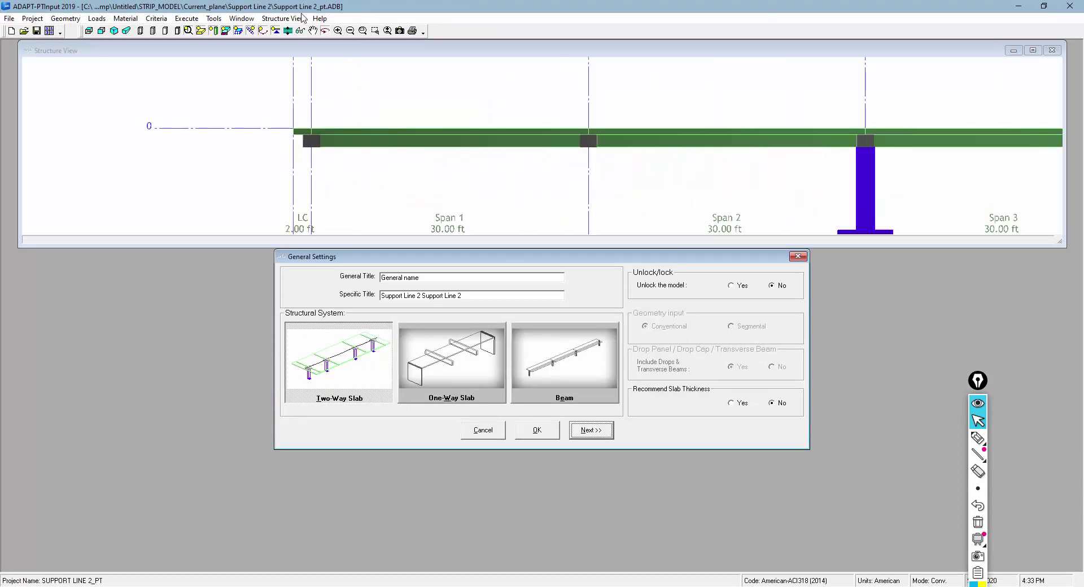
{"action": "left_click", "coordinate": [140, 30]}
{"action": "scroll", "coordinate": [339, 158], "scroll_direction": "up", "scroll_amount": 5}
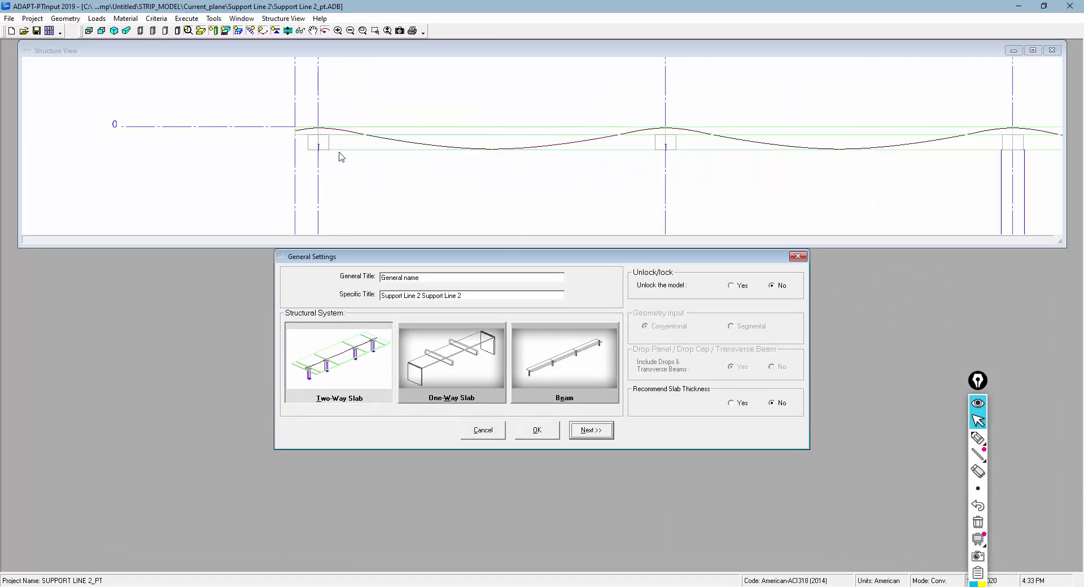
{"action": "left_click_drag", "start_coordinate": [345, 171], "coordinate": [302, 226]}
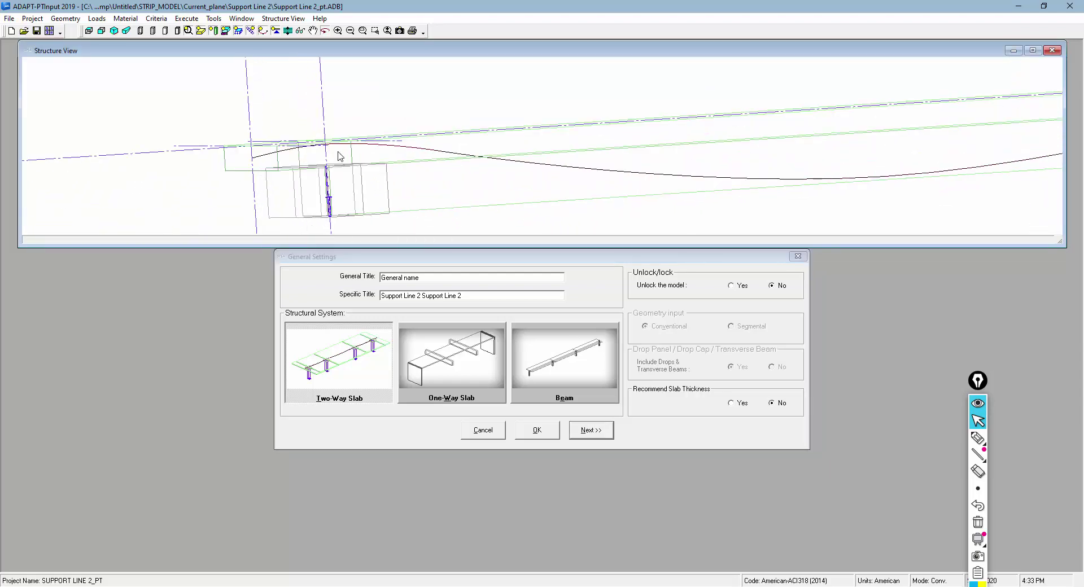
{"action": "scroll", "coordinate": [324, 195], "scroll_direction": "down", "scroll_amount": 3}
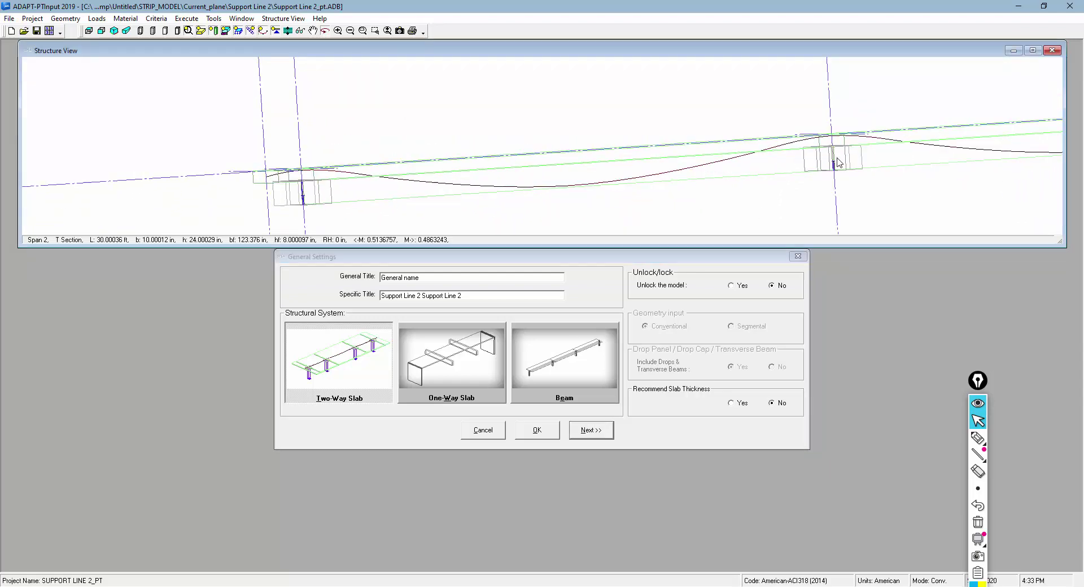
{"action": "scroll", "coordinate": [398, 186], "scroll_direction": "down", "scroll_amount": 2}
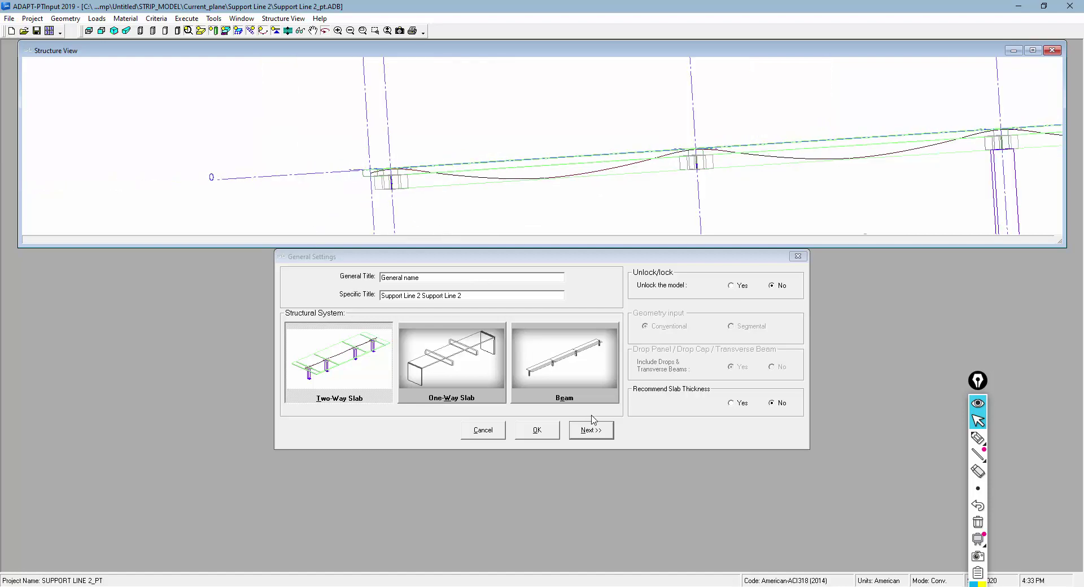
Step: Unlock the model and advance through the input pages to Support Geometry and Stiffness
{"action": "left_click", "coordinate": [734, 286]}
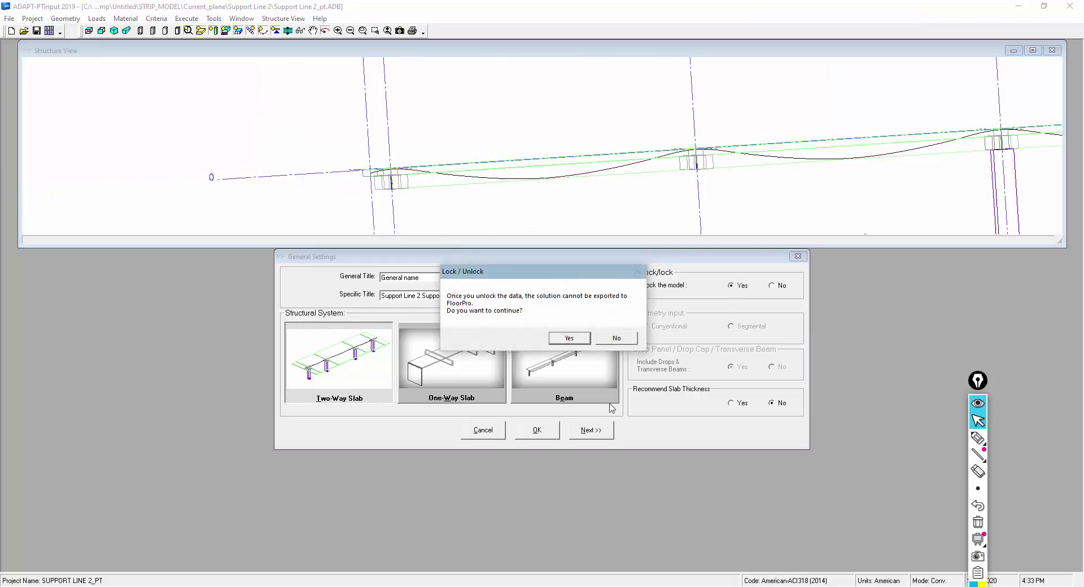
{"action": "left_click", "coordinate": [570, 339]}
{"action": "left_click", "coordinate": [590, 432]}
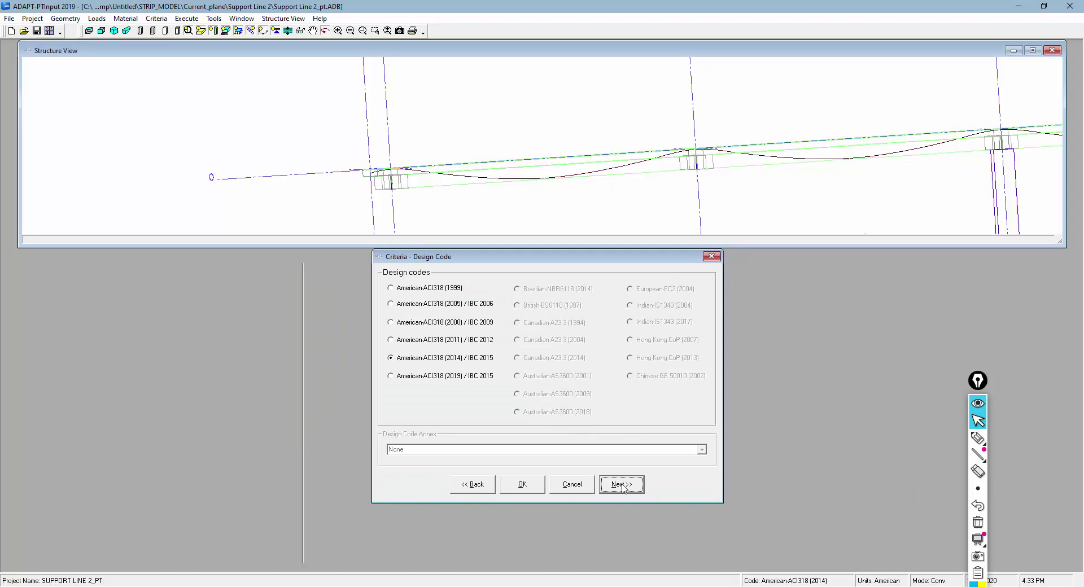
{"action": "left_click", "coordinate": [627, 482]}
{"action": "left_click", "coordinate": [629, 548]}
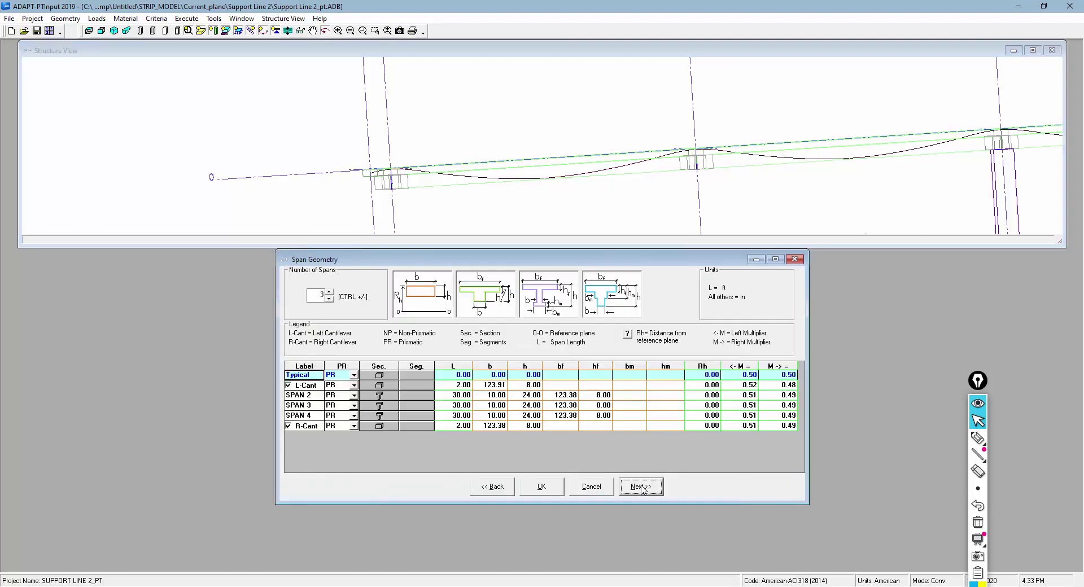
{"action": "left_click", "coordinate": [634, 485]}
{"action": "left_click", "coordinate": [647, 416]}
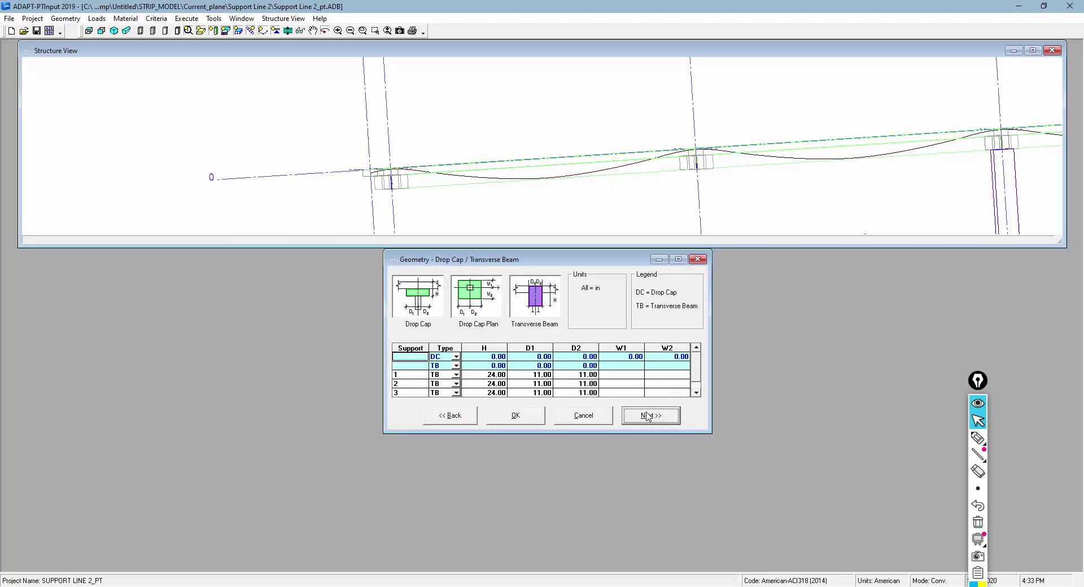
{"action": "left_click", "coordinate": [645, 417]}
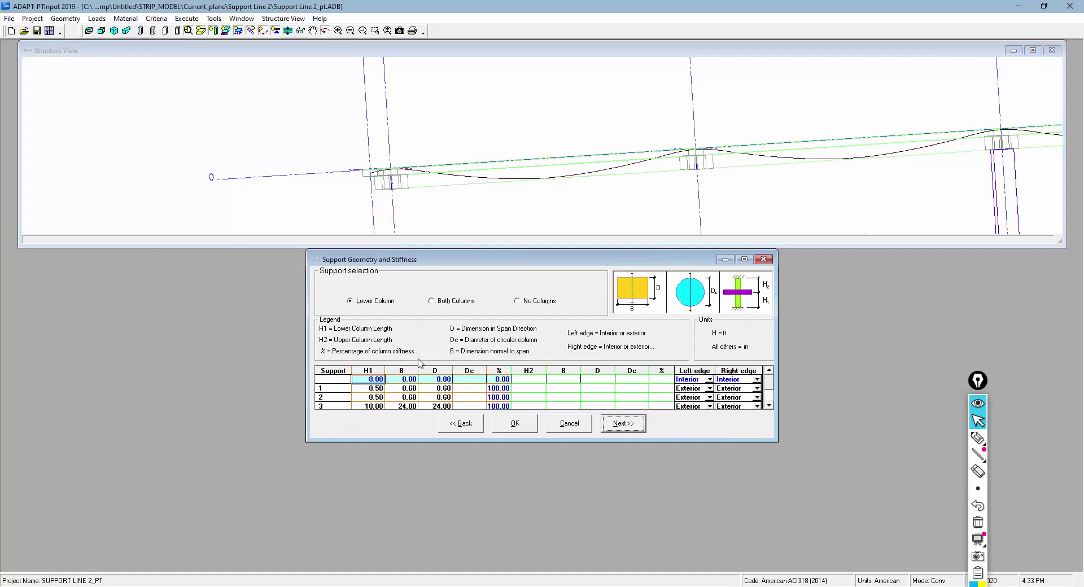
{"action": "left_click_drag", "start_coordinate": [445, 261], "coordinate": [426, 167]}
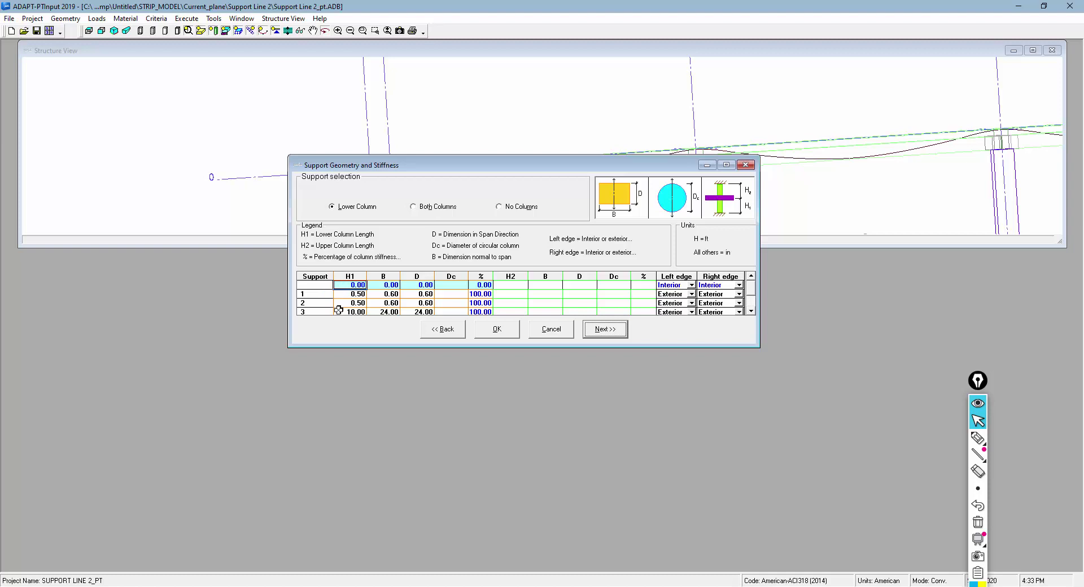
Step: Set column height H1, width B and depth D to 0 for supports 1 and 2
{"action": "left_click", "coordinate": [377, 296]}
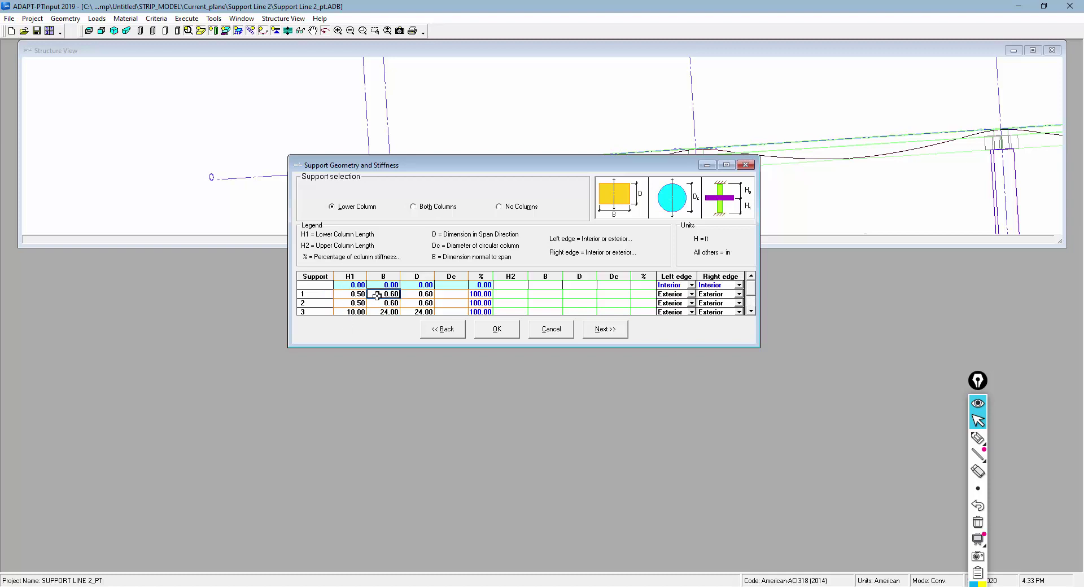
{"action": "type", "text": "0"}
{"action": "key", "text": "Tab"}
{"action": "type", "text": "0"}
{"action": "key", "text": "Down"}
{"action": "left_click", "coordinate": [388, 306]}
{"action": "type", "text": "0"}
{"action": "left_click", "coordinate": [357, 304]}
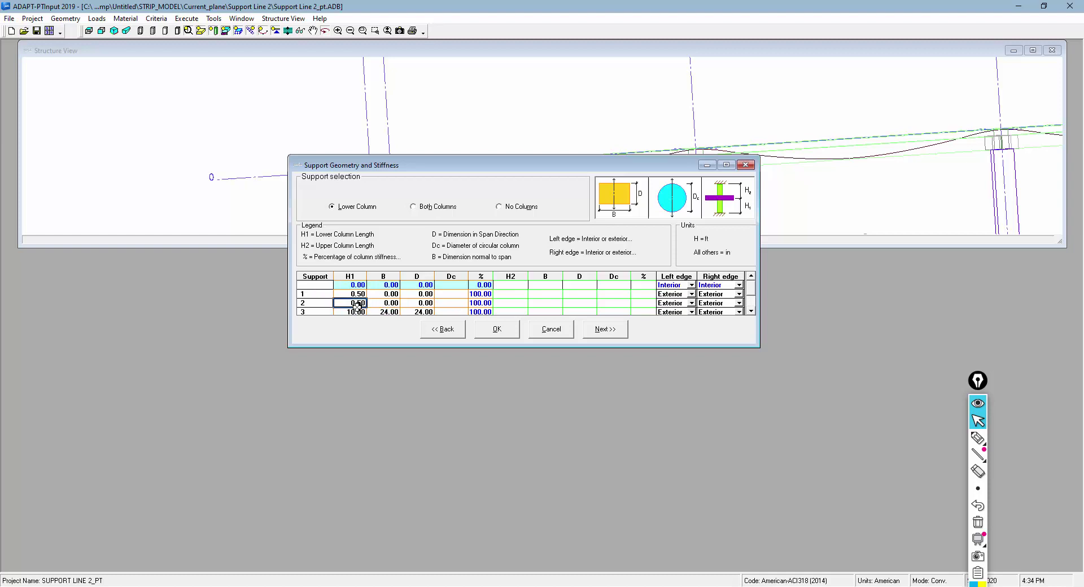
{"action": "type", "text": "0"}
{"action": "key", "text": "Up"}
{"action": "type", "text": "0"}
{"action": "left_click_drag", "start_coordinate": [427, 165], "coordinate": [428, 283]}
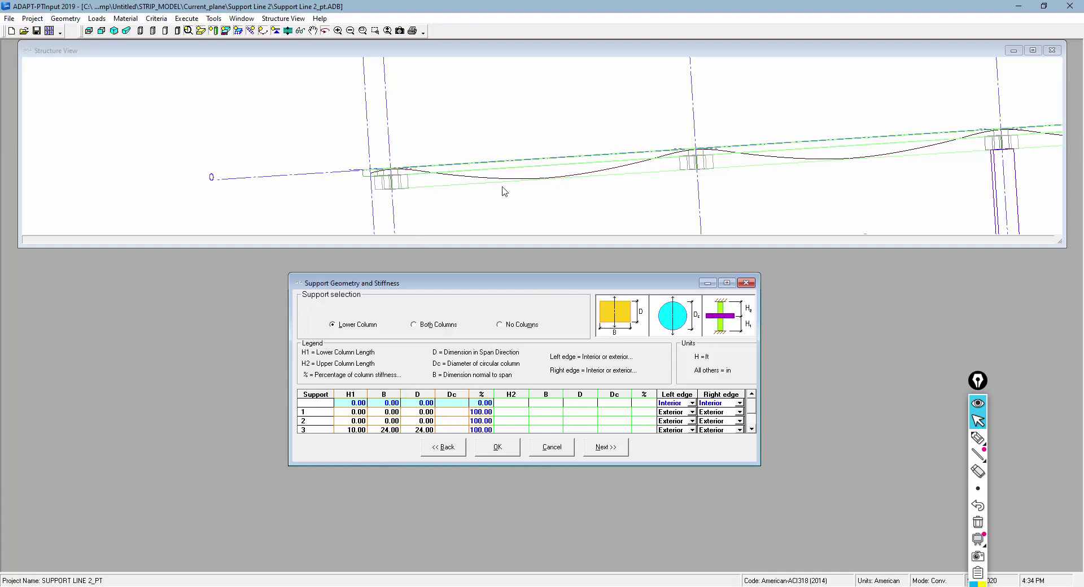
{"action": "left_click_drag", "start_coordinate": [822, 198], "coordinate": [1082, 4]}
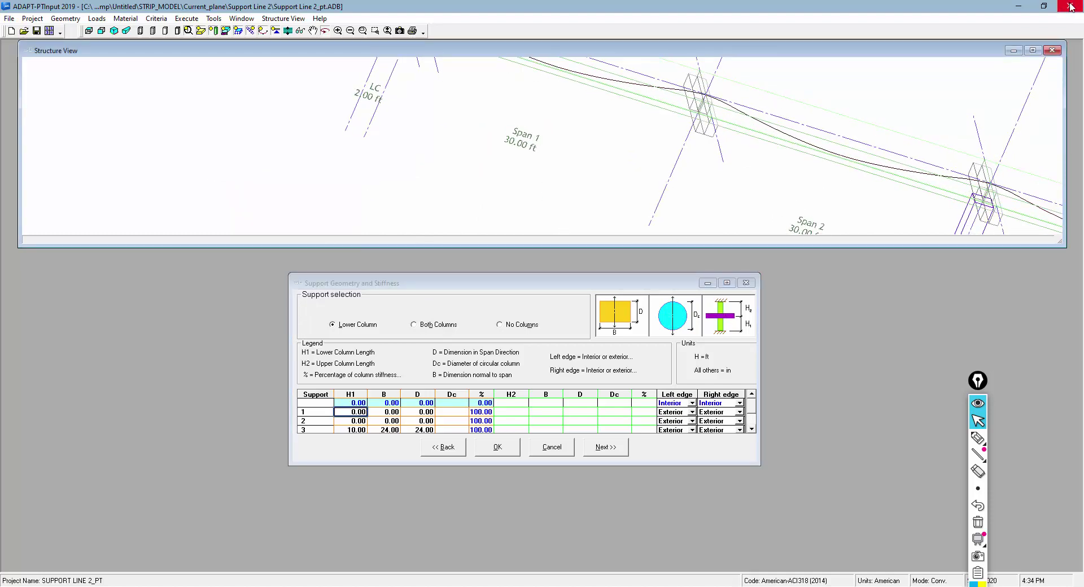
Step: Close the strip input editor without saving, then close Solid Modeling and ADAPT-PT
{"action": "left_click", "coordinate": [1065, 9]}
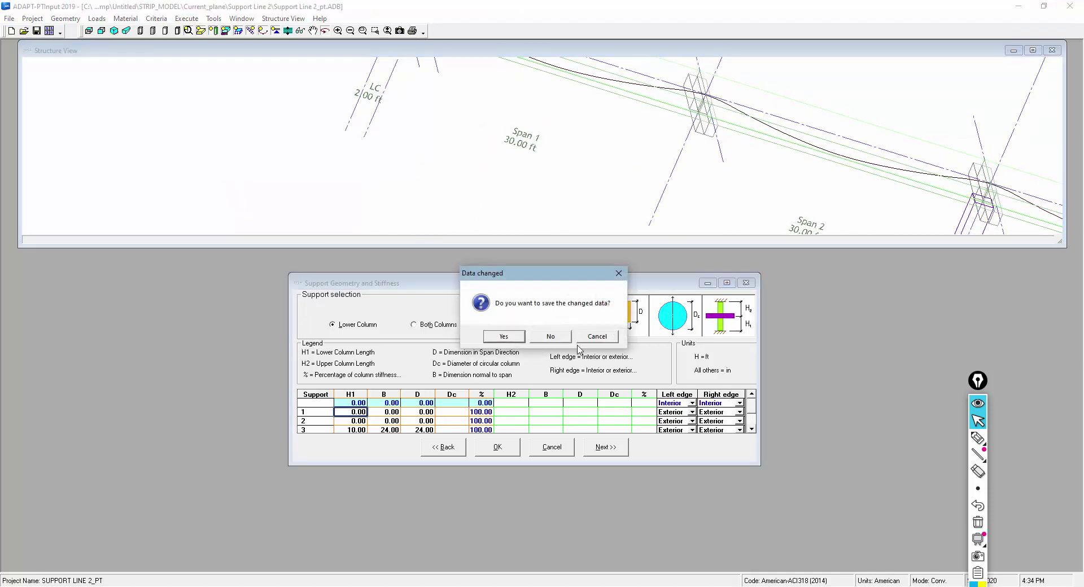
{"action": "left_click", "coordinate": [544, 339]}
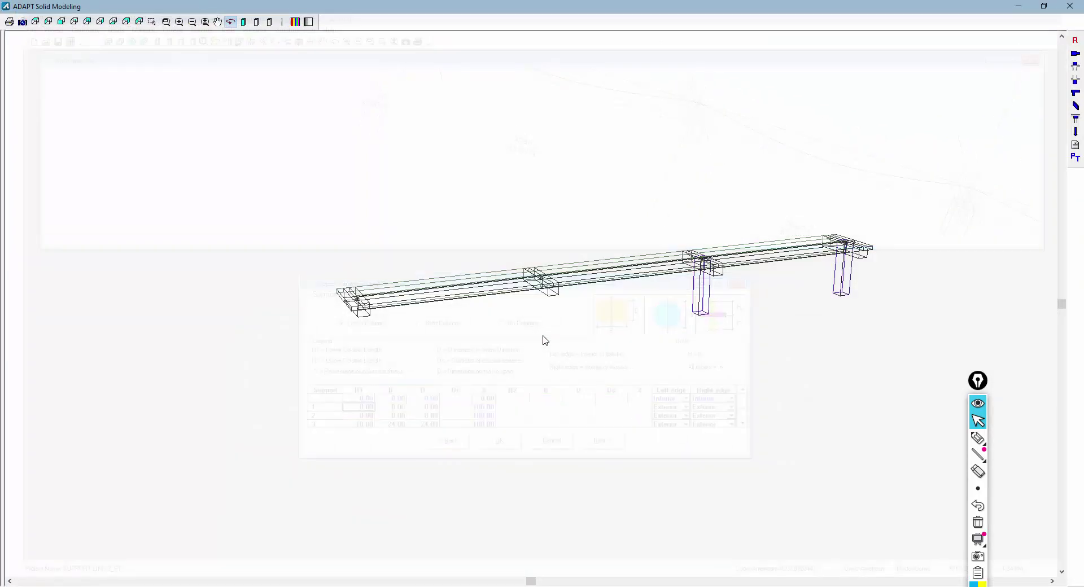
{"action": "scroll", "coordinate": [353, 290], "scroll_direction": "up", "scroll_amount": 2}
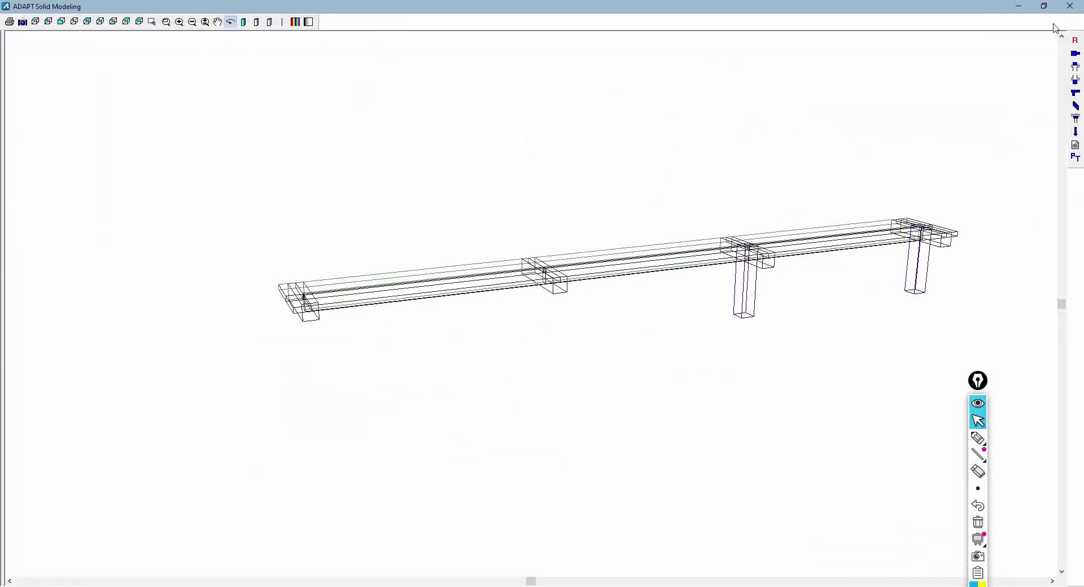
{"action": "left_click", "coordinate": [1076, 11]}
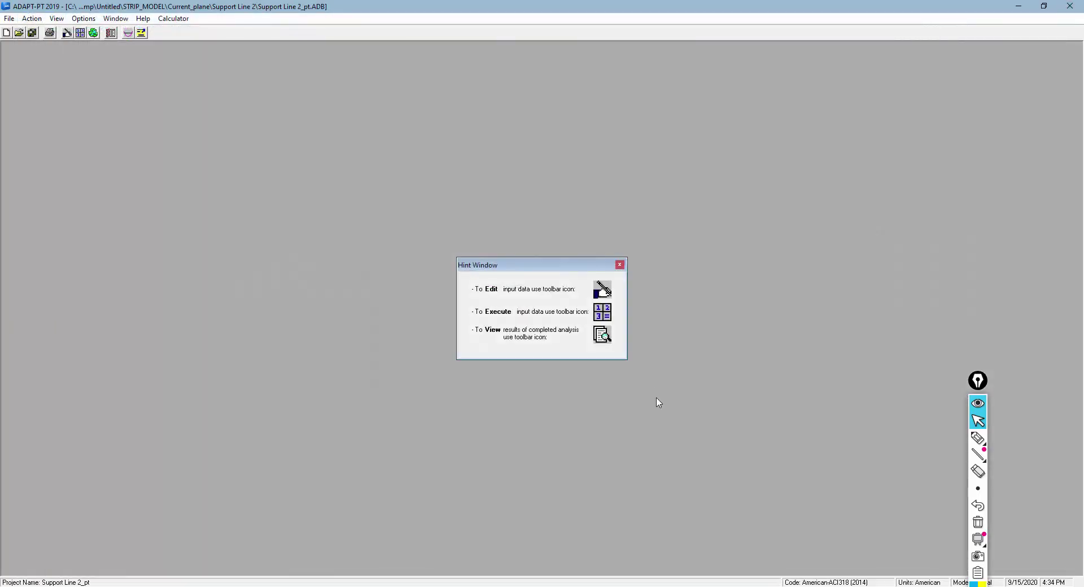
{"action": "left_click", "coordinate": [1066, 5]}
Step: Open the lower support line's strip in a 3D view and orbit it
{"action": "scroll", "coordinate": [383, 334], "scroll_direction": "up", "scroll_amount": 1}
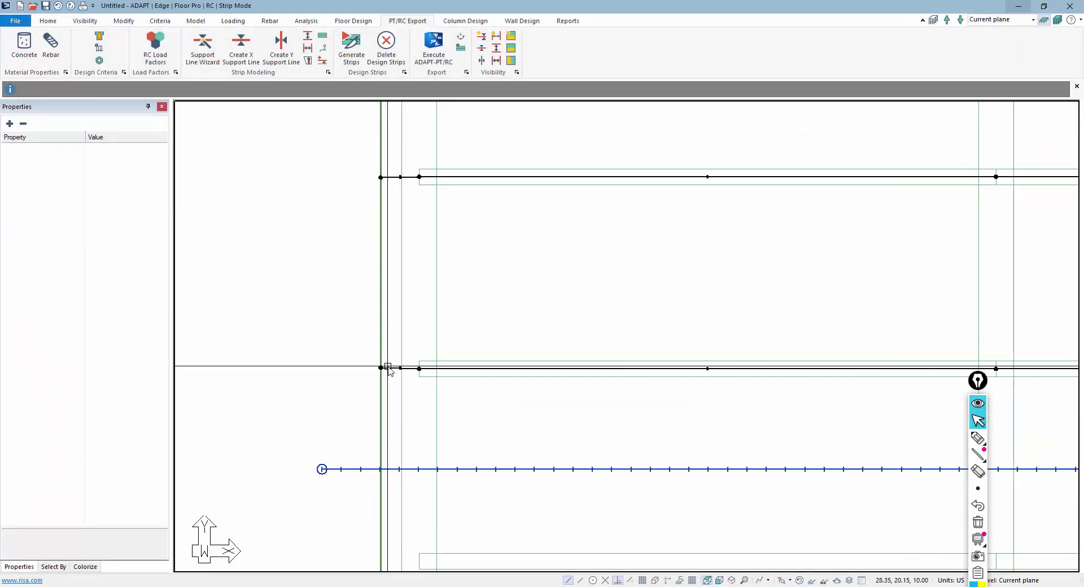
{"action": "double_click", "coordinate": [381, 368]}
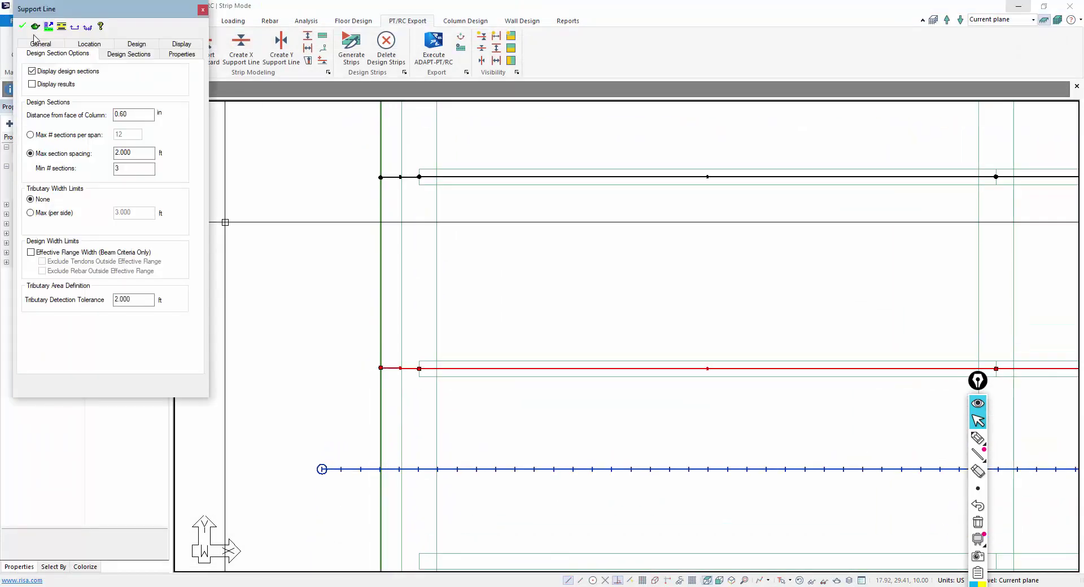
{"action": "left_click", "coordinate": [35, 26]}
{"action": "left_click_drag", "start_coordinate": [562, 307], "coordinate": [249, 428]}
Step: Switch the strip model to wireframe, review its four rectangular point supports, then orbit it
{"action": "left_click", "coordinate": [270, 22]}
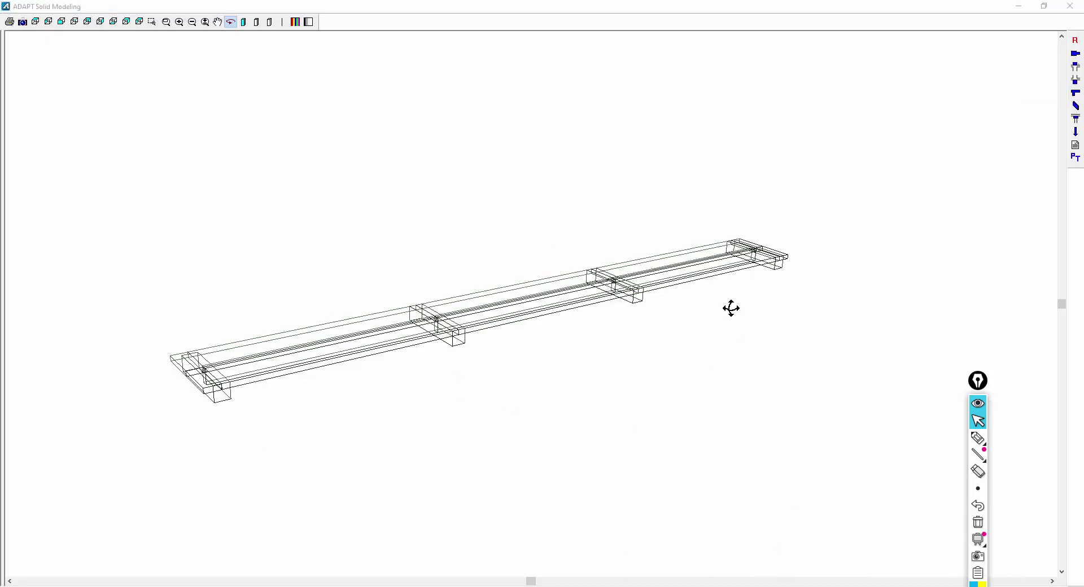
{"action": "left_click", "coordinate": [1076, 83]}
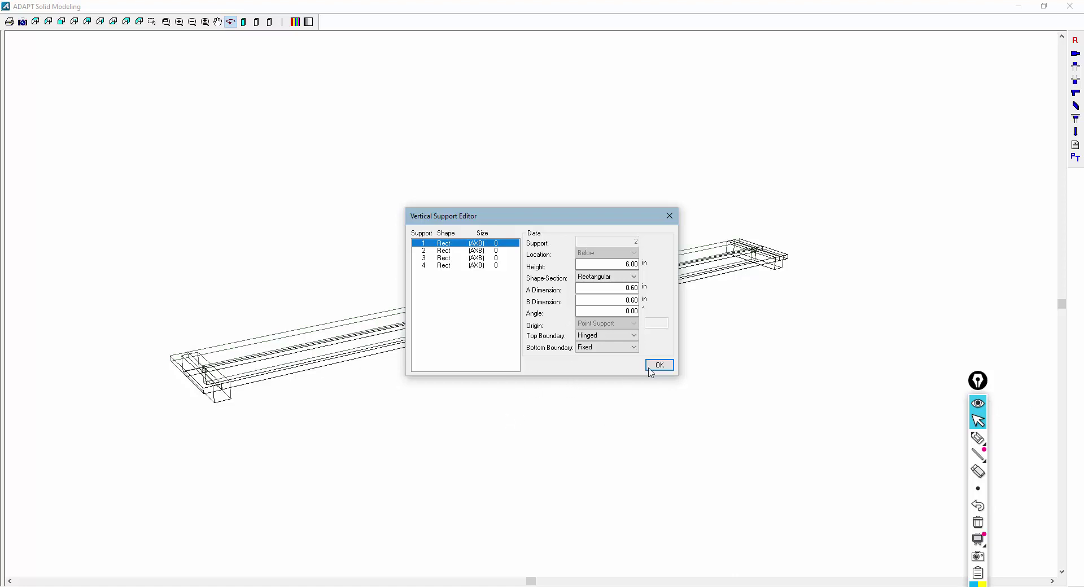
{"action": "left_click", "coordinate": [670, 217]}
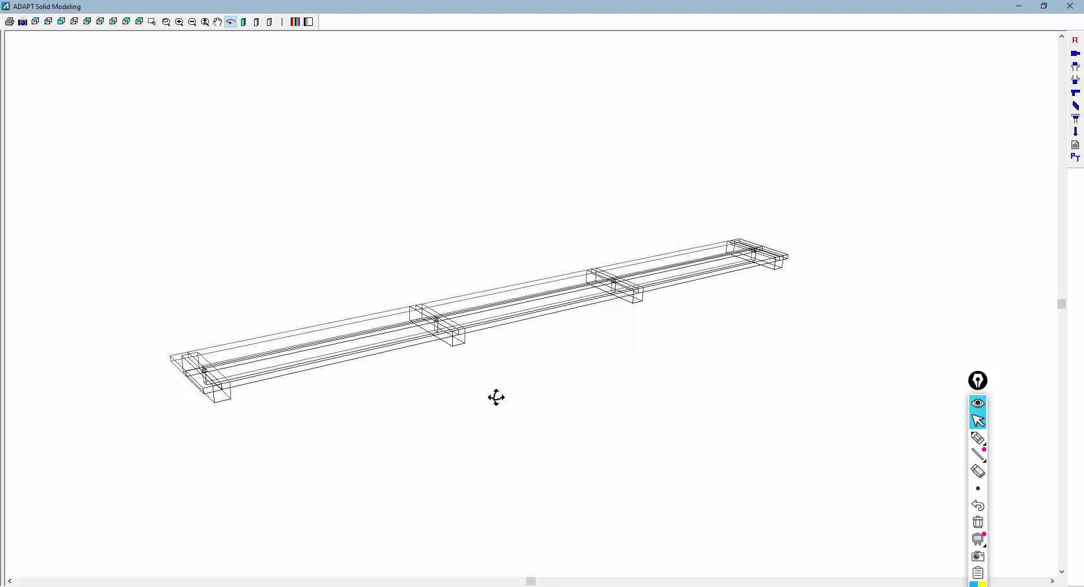
{"action": "left_click_drag", "start_coordinate": [562, 242], "coordinate": [963, 69]}
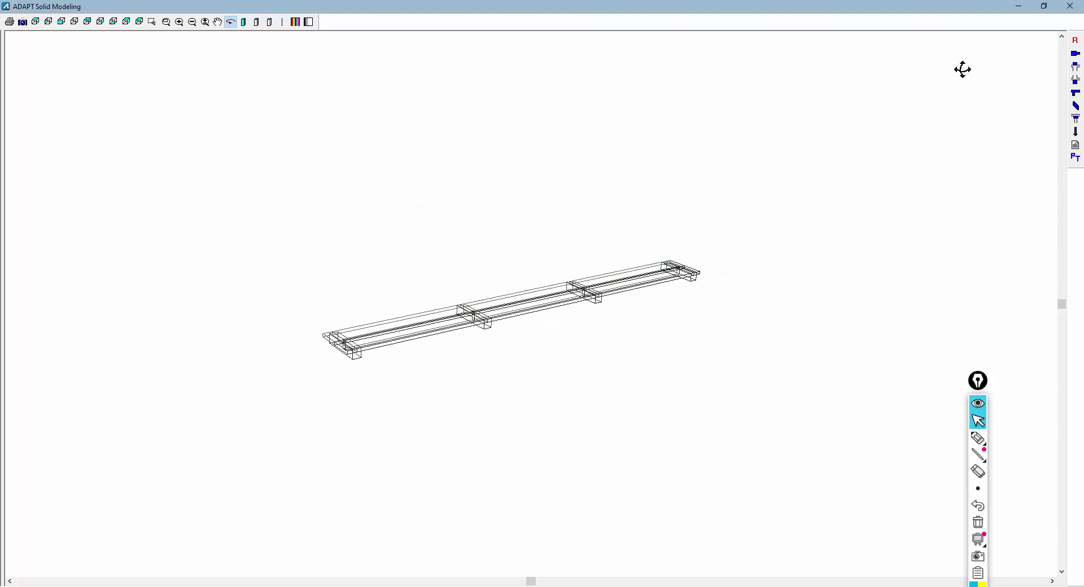